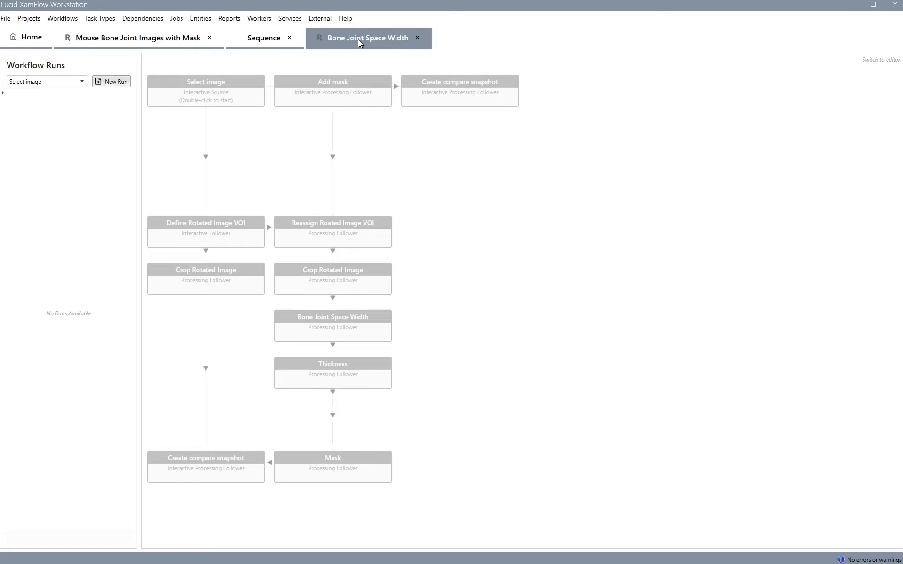
# Start new runs using the Select image output of Mouse Bone Joint Images with Mask from the Datasets project, and finish the task
pyautogui.click(109, 82)
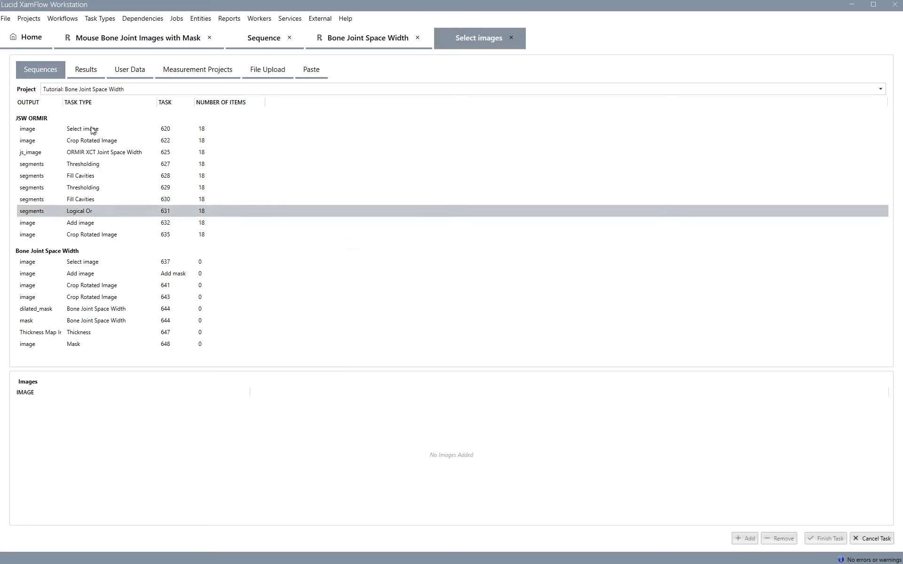
pyautogui.click(87, 71)
pyautogui.click(49, 71)
pyautogui.click(77, 91)
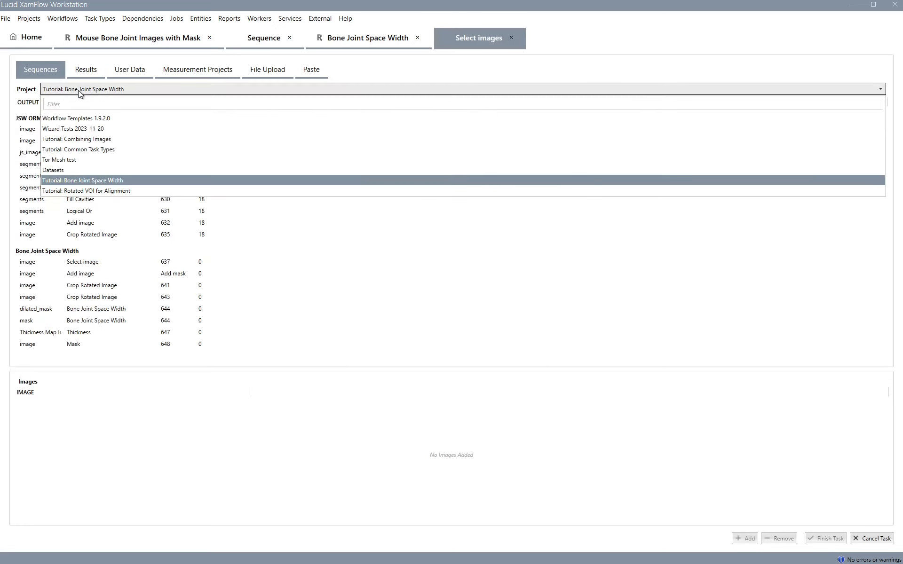
pyautogui.click(59, 177)
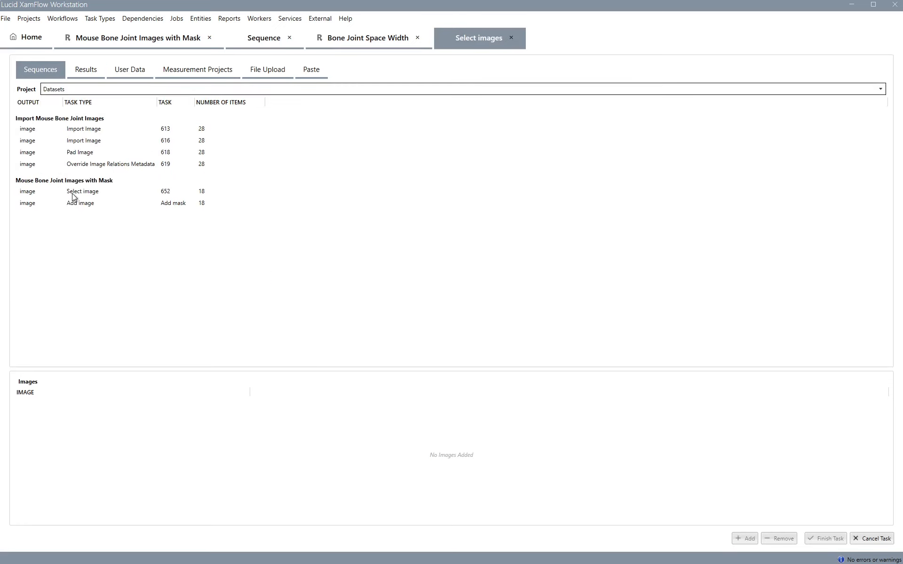
pyautogui.click(71, 193)
pyautogui.click(747, 540)
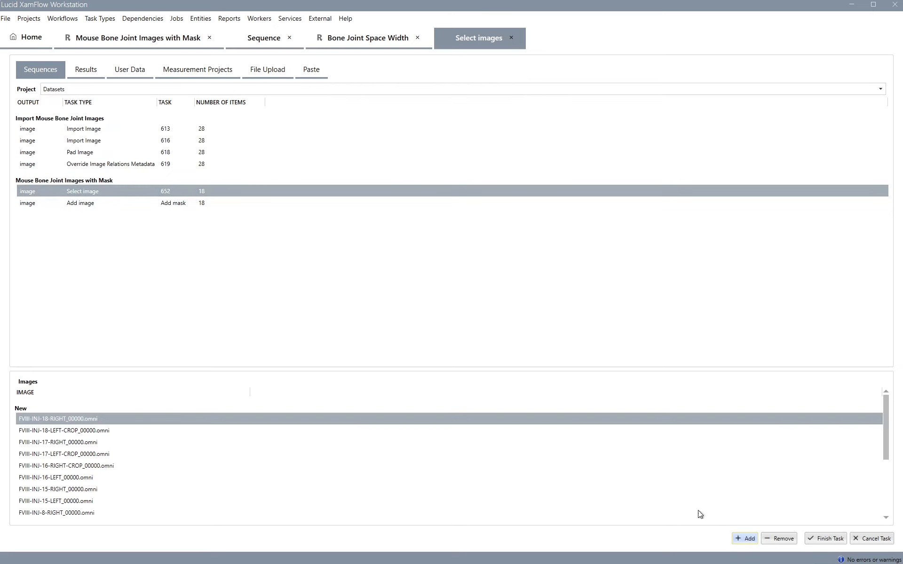
pyautogui.click(835, 541)
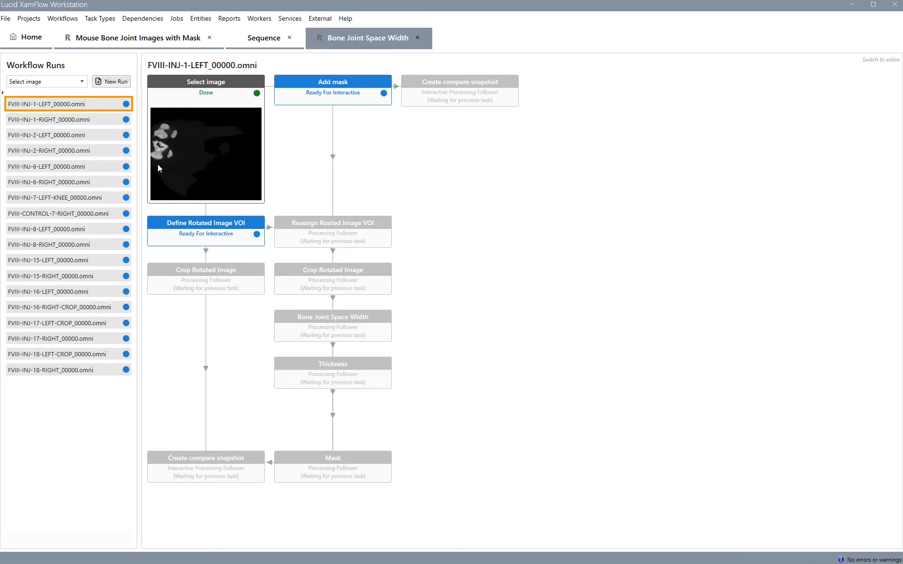
# Inspect the FVIII-INJ-1-LEFT_00000.omni image as a 3D volume with the opacity minimum raised to 7583 to isolate the bones
pyautogui.click(186, 141)
pyautogui.doubleClick(221, 152)
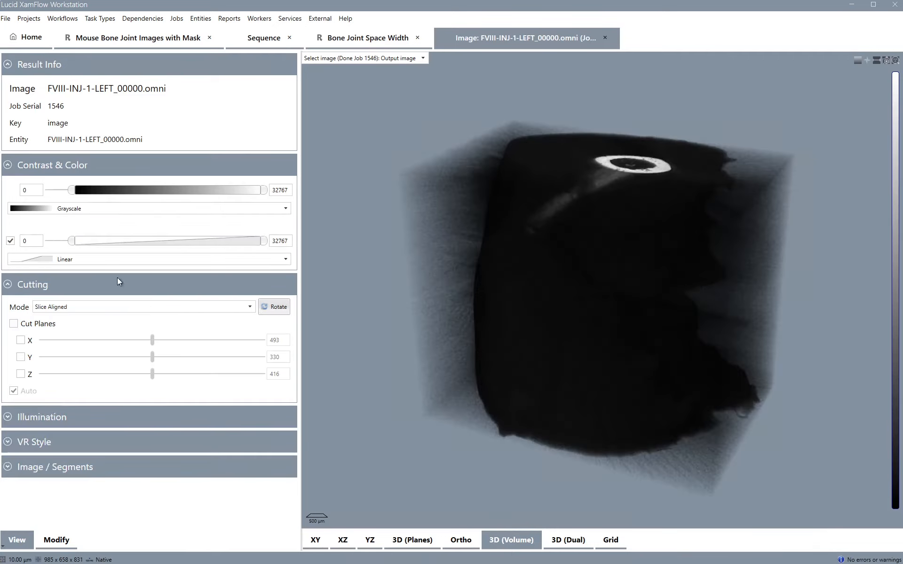
pyautogui.click(114, 240)
pyautogui.moveTo(581, 307); pyautogui.dragTo(757, 196)
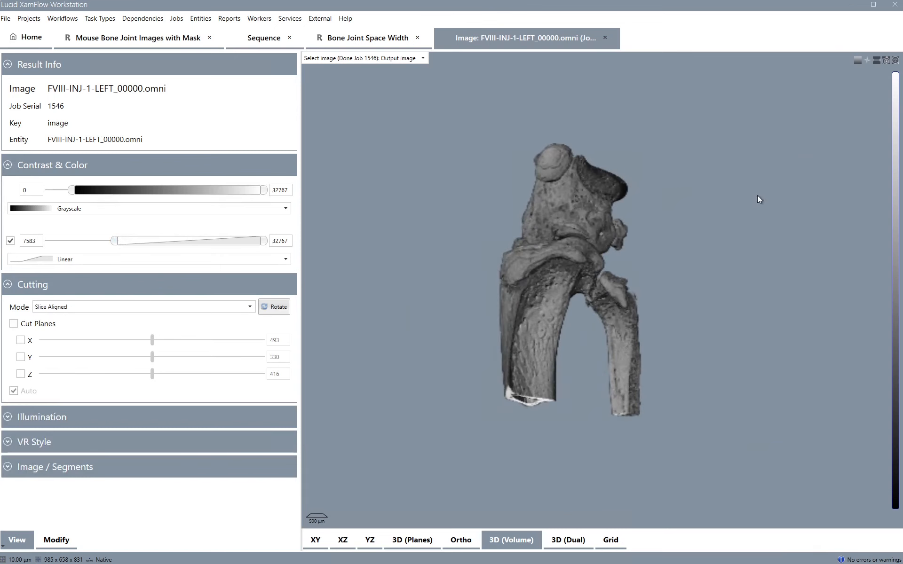
pyautogui.click(606, 38)
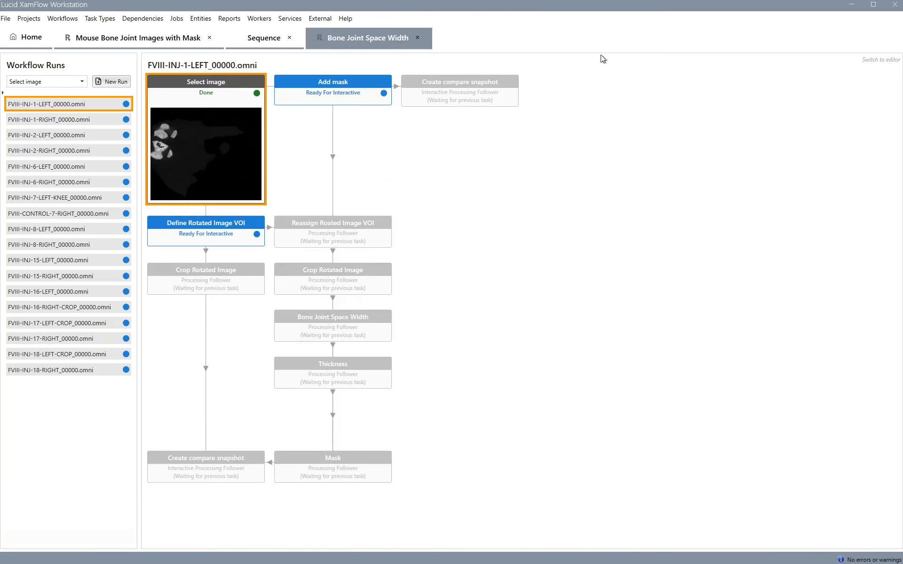
# Complete the Add mask task with the Add image output of Mouse Bone Joint Images with Mask from the Datasets project
pyautogui.click(326, 90)
pyautogui.click(46, 74)
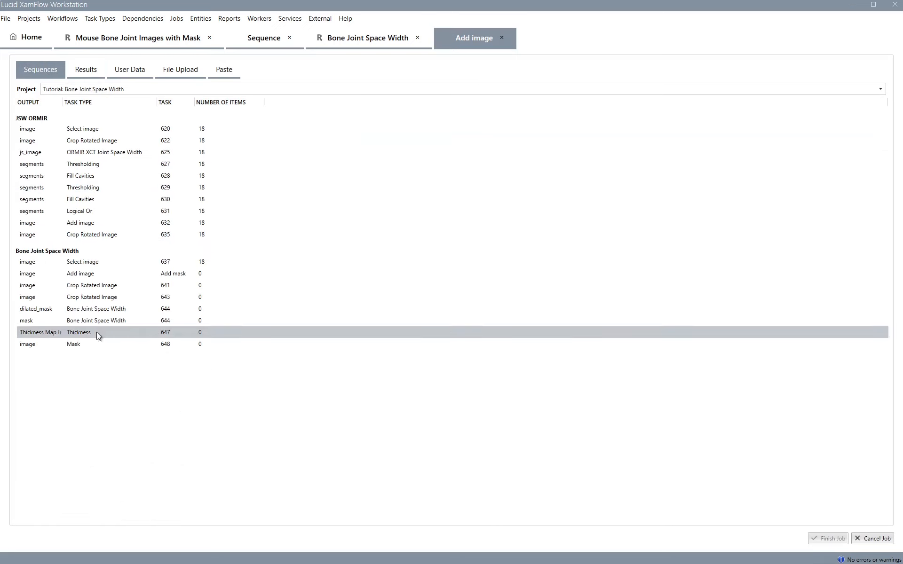
pyautogui.click(118, 89)
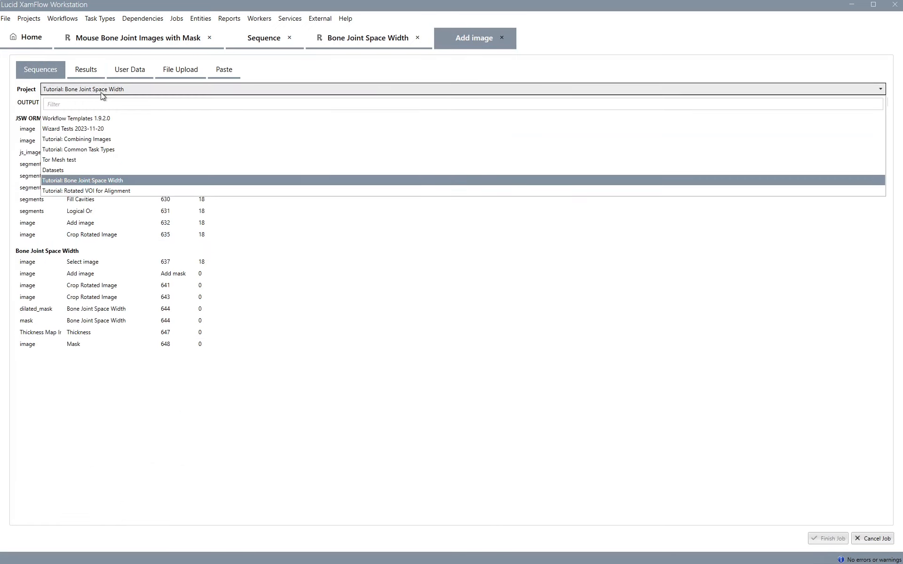
pyautogui.click(67, 170)
pyautogui.click(77, 204)
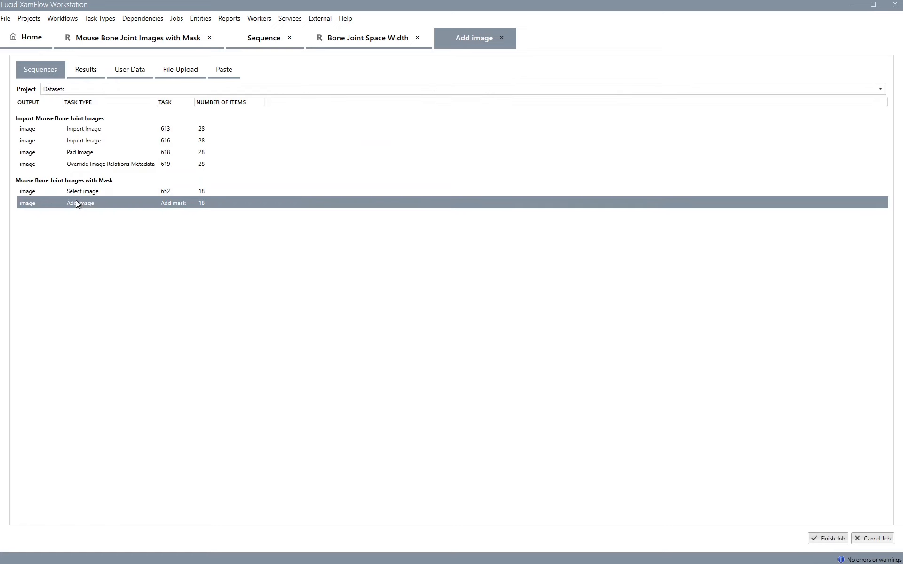
pyautogui.click(827, 539)
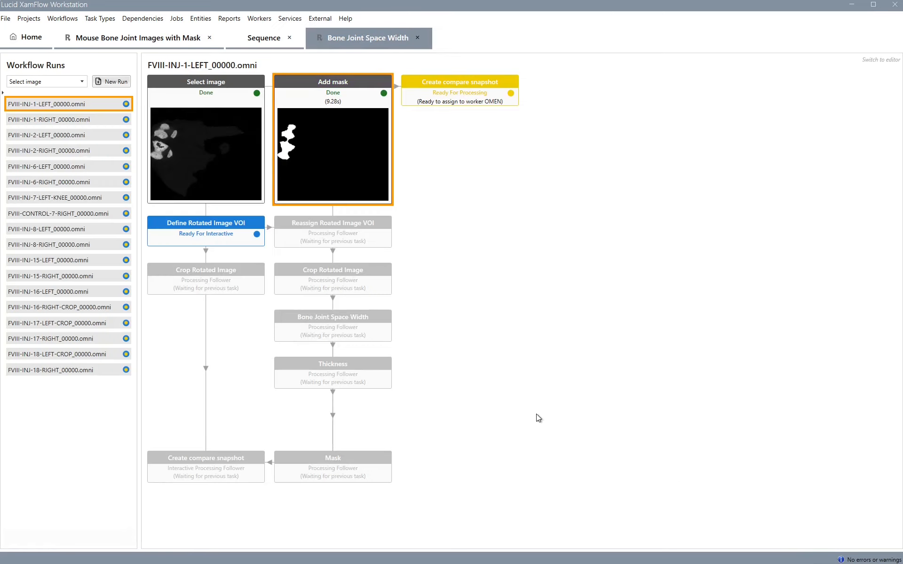
# Inspect the added mask of FVIII-INJ-1-LEFT_00000.omni as a 3D volume, and view its compare snapshot
pyautogui.doubleClick(313, 127)
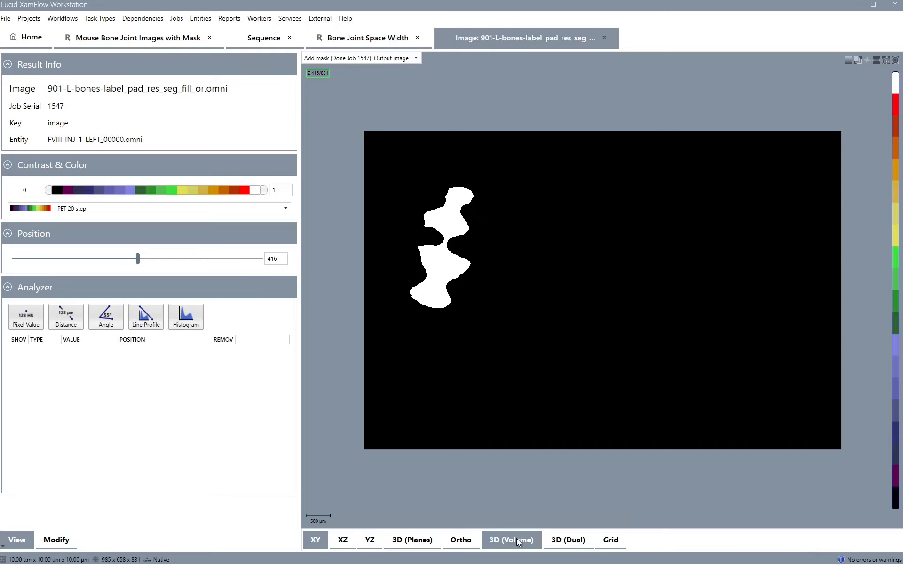
pyautogui.click(518, 540)
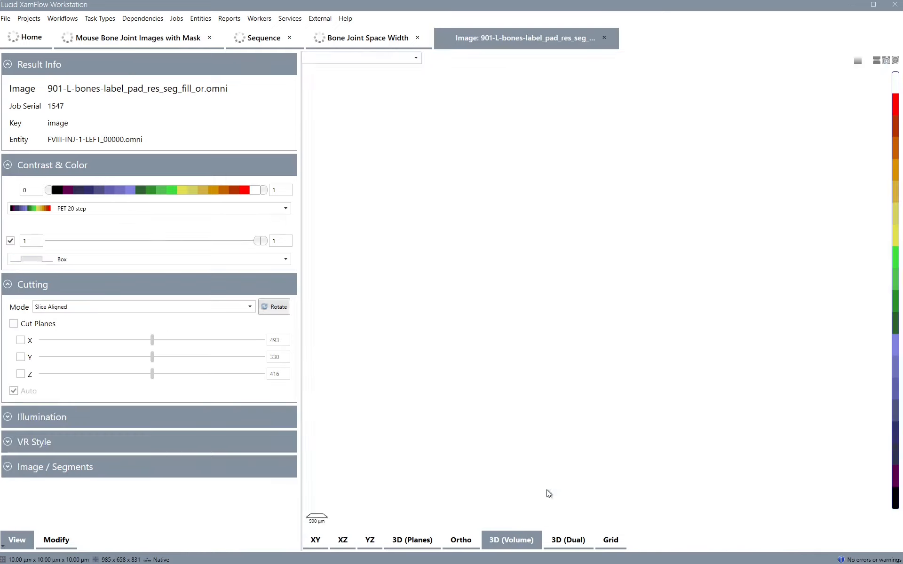
pyautogui.moveTo(690, 307); pyautogui.dragTo(690, 157)
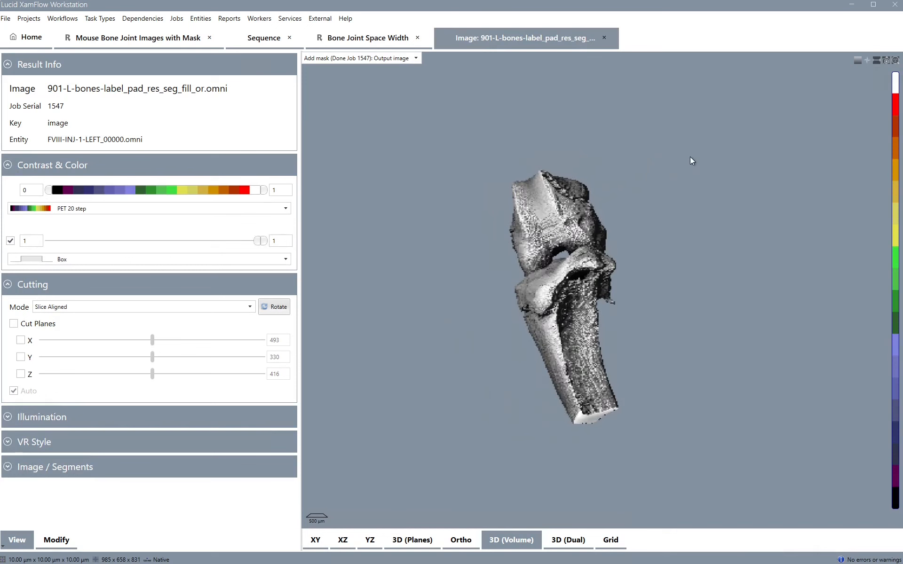
pyautogui.click(605, 37)
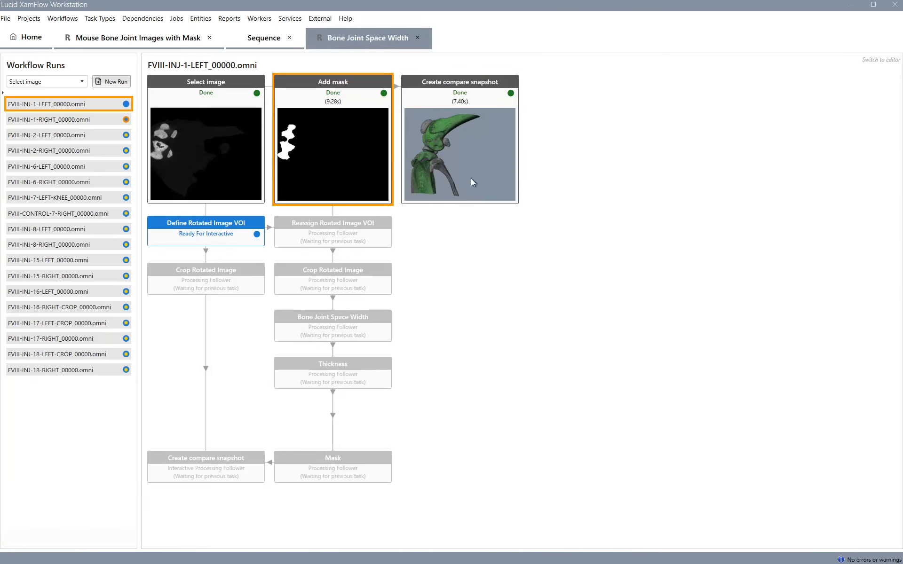
pyautogui.doubleClick(446, 166)
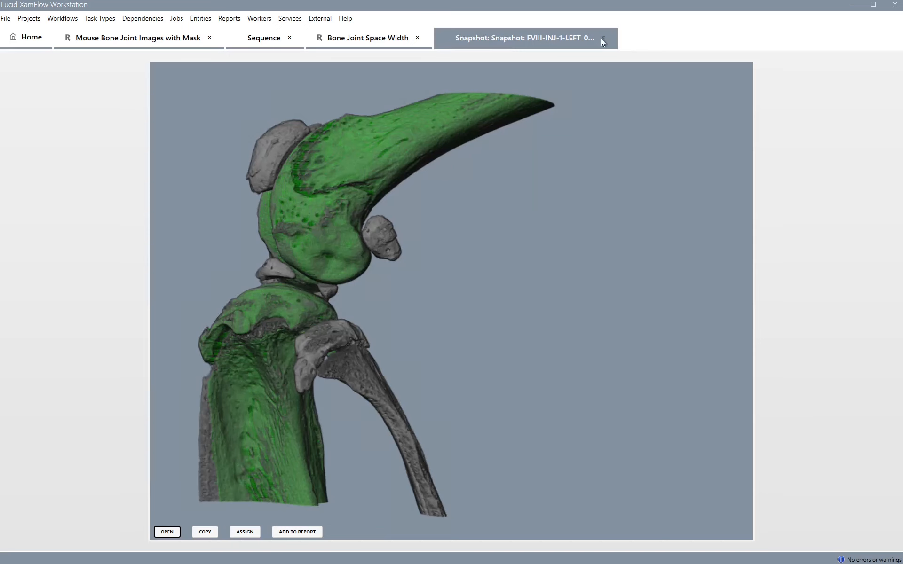
pyautogui.click(604, 38)
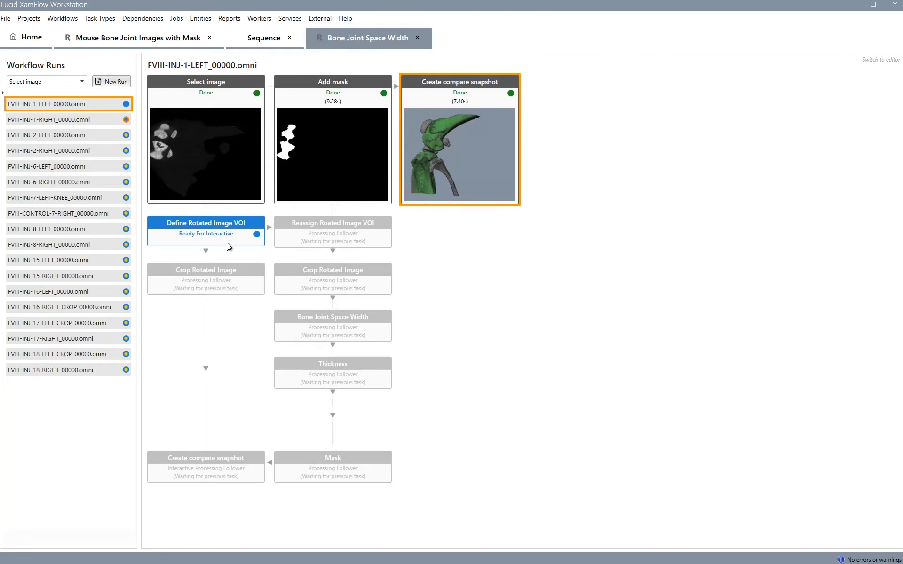
# Compare the masks and compare snapshots of the FVIII-INJ-1-RIGHT, FVIII-INJ-1-LEFT and FVIII-INJ-2-LEFT runs
pyautogui.click(101, 120)
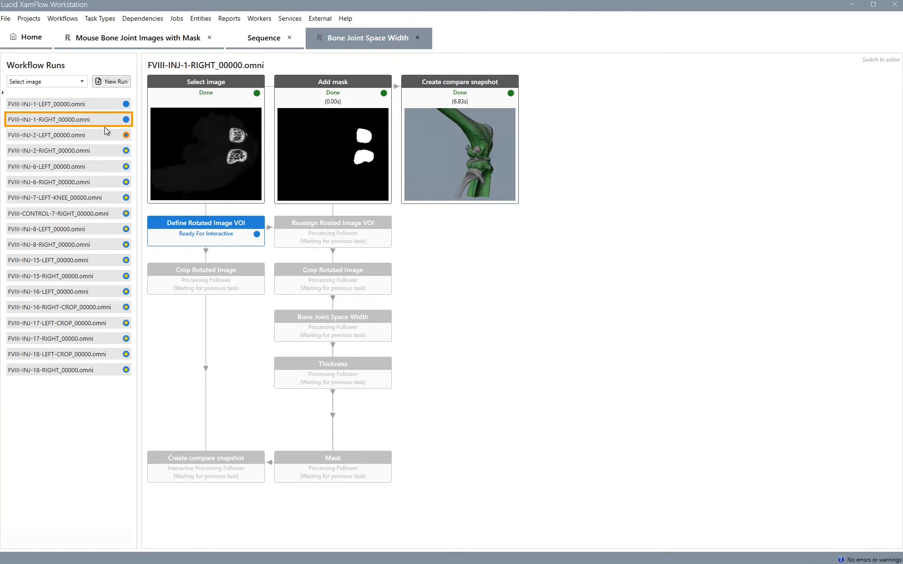
pyautogui.click(108, 105)
pyautogui.click(105, 118)
pyautogui.click(104, 106)
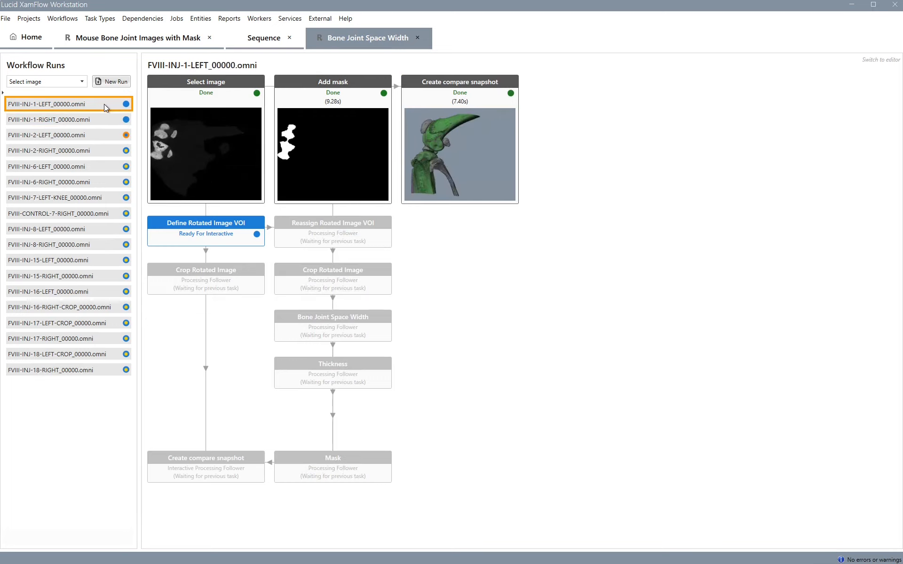
pyautogui.click(98, 133)
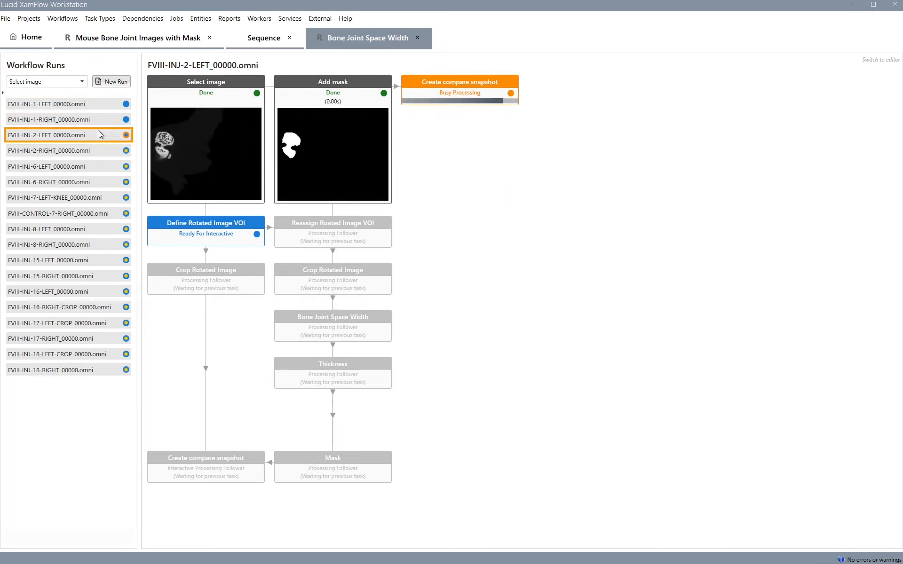
# Start Define Rotated Image VOI for FVIII-INJ-1-LEFT_00000.omni and rotate and shrink the VOI around the joint space to about 143 × 328 × 92 voxels
pyautogui.click(104, 105)
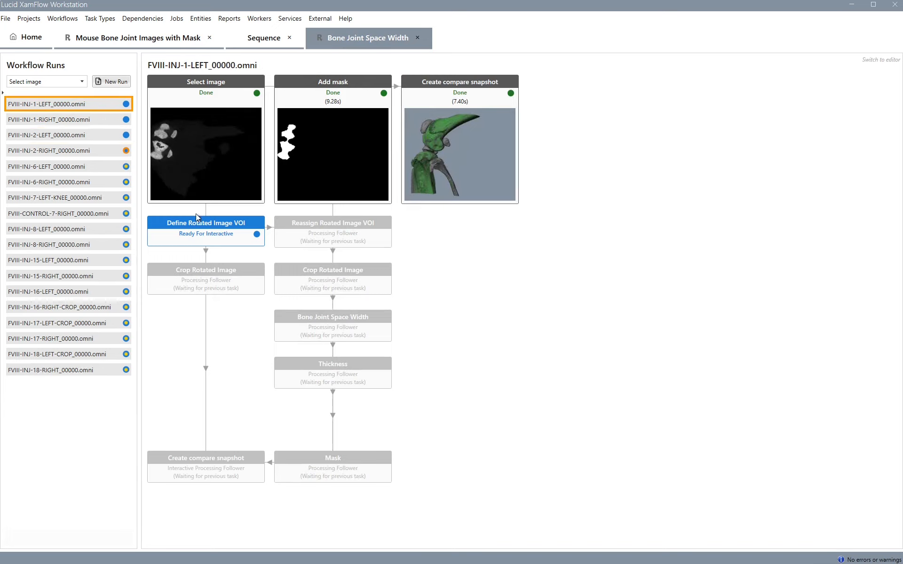
pyautogui.click(234, 229)
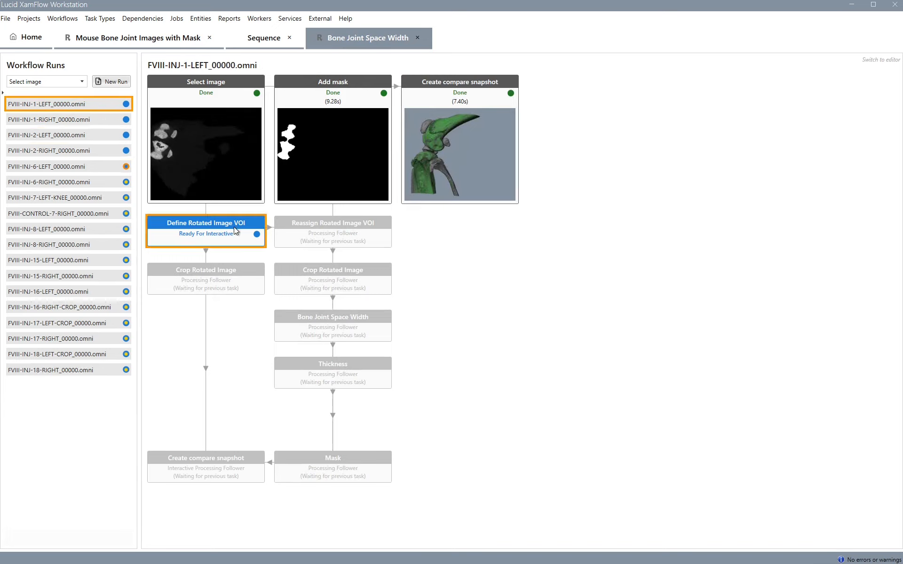
pyautogui.doubleClick(234, 230)
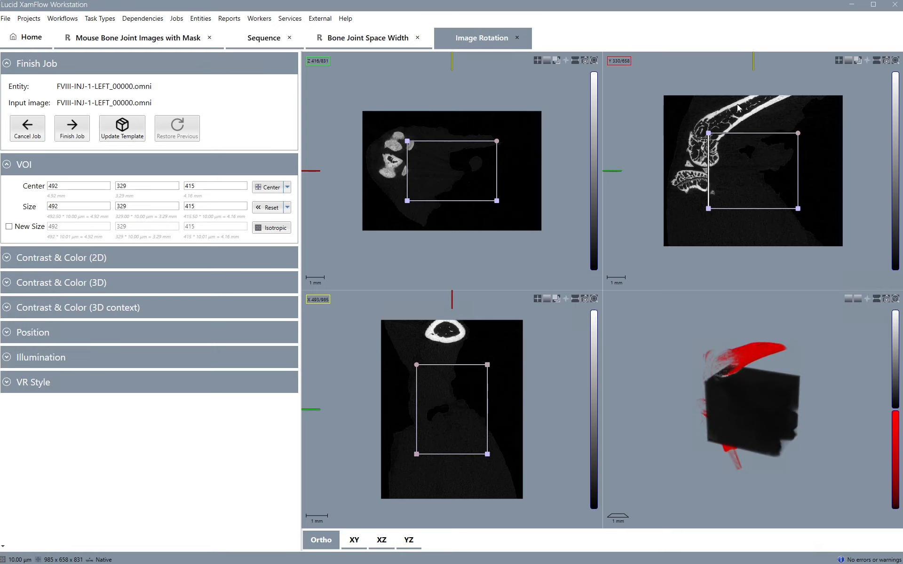
pyautogui.moveTo(729, 66); pyautogui.dragTo(705, 70)
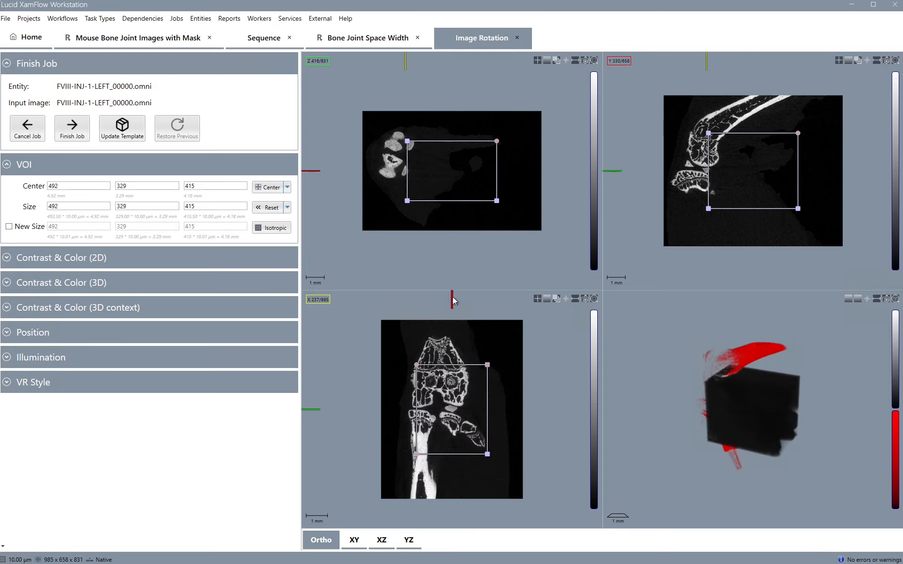
pyautogui.moveTo(453, 301); pyautogui.dragTo(423, 309)
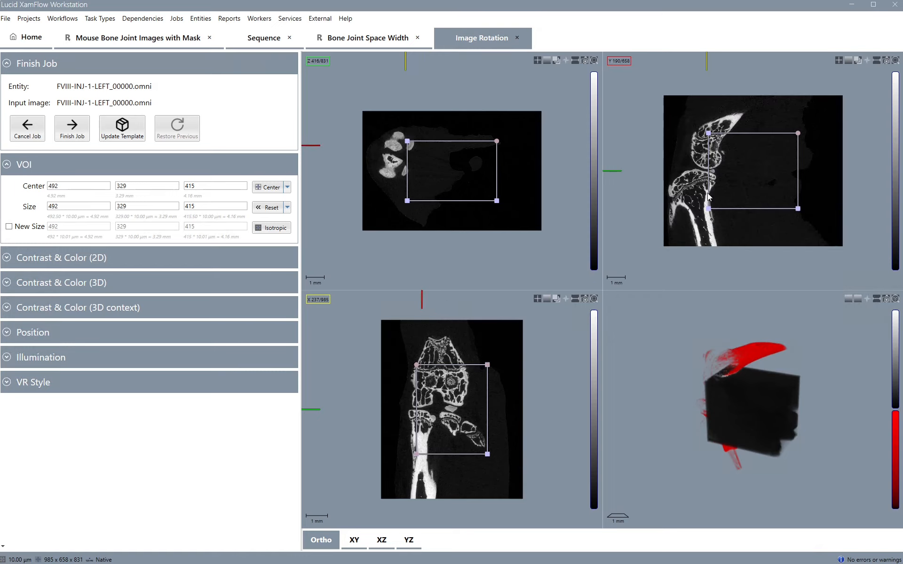
pyautogui.moveTo(710, 137); pyautogui.dragTo(721, 166)
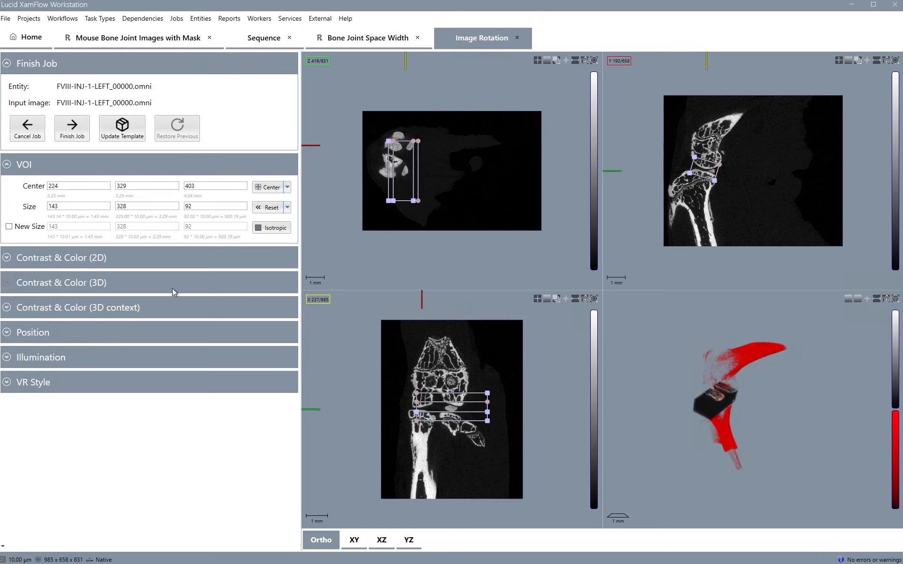
# Raise the opacity minimum of the 3D VOI rendering to 8217 and examine the enclosed joint surfaces up close
pyautogui.click(99, 282)
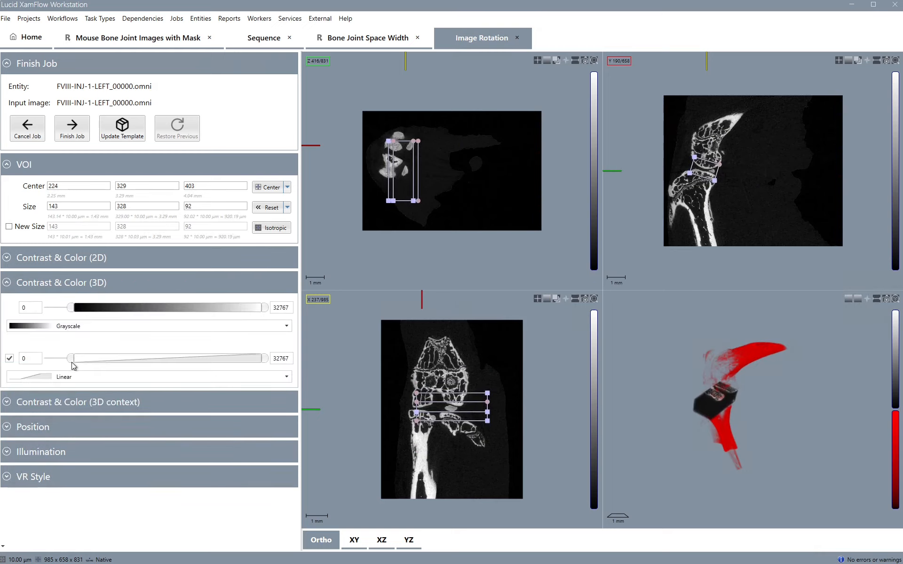
pyautogui.moveTo(72, 359); pyautogui.dragTo(119, 364)
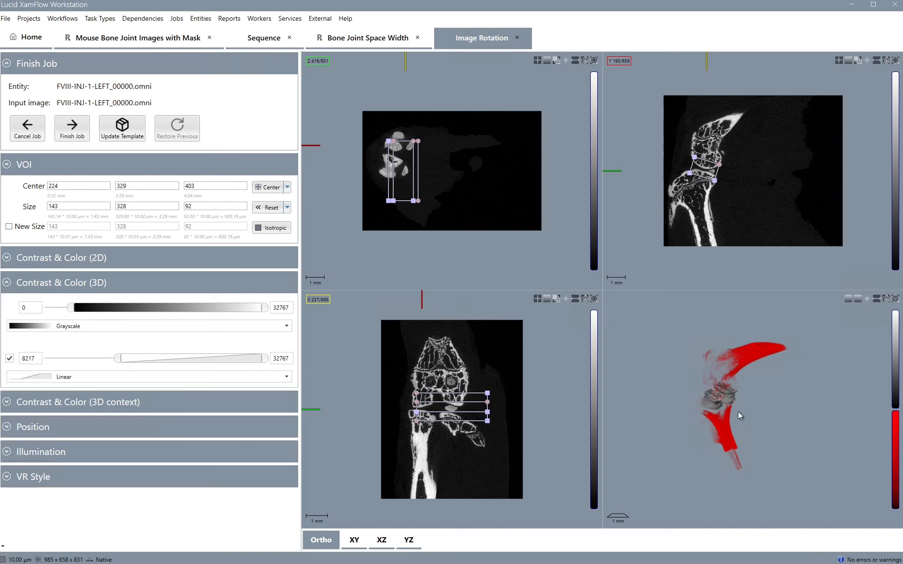
pyautogui.scroll(5, 733, 391)
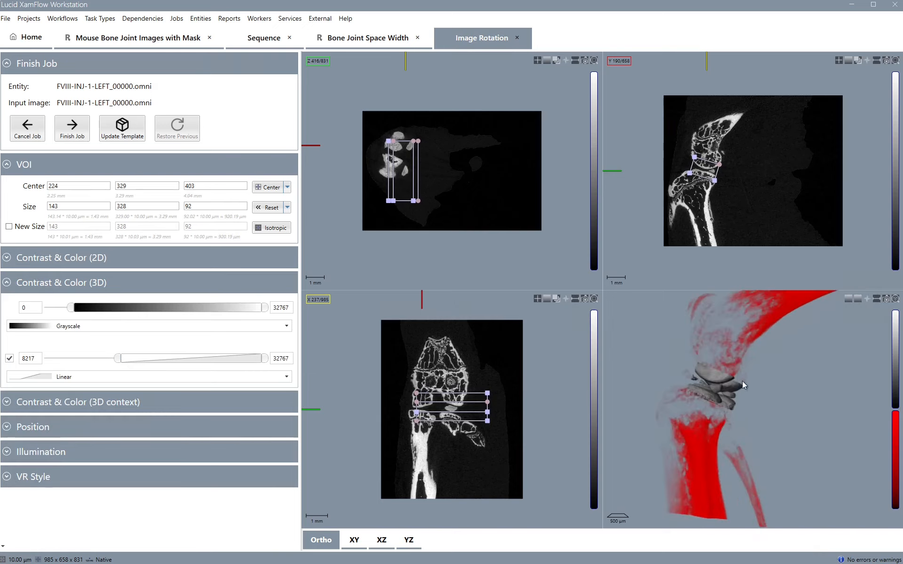
pyautogui.scroll(3, 675, 425)
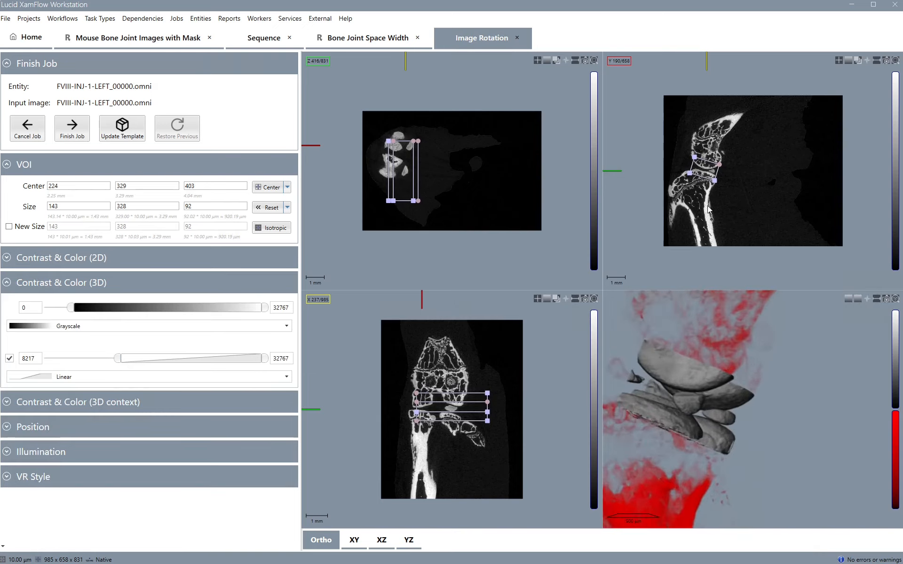
# Fit the VOI to one side of the joint, centred near 219, 197, 409 and about 139 × 132 × 64 voxels, and finish the job
pyautogui.moveTo(704, 189); pyautogui.dragTo(707, 176)
pyautogui.scroll(3, 420, 466)
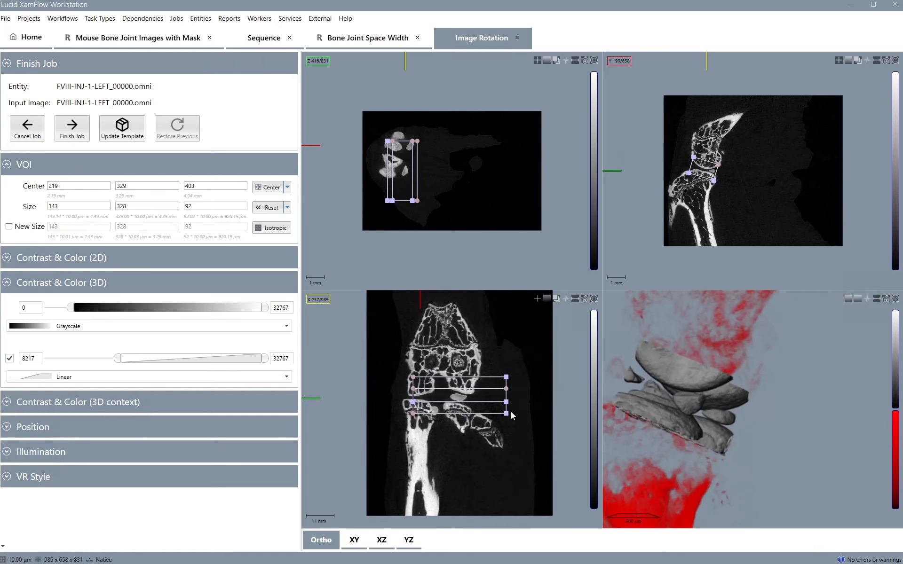
pyautogui.moveTo(506, 379); pyautogui.dragTo(408, 404)
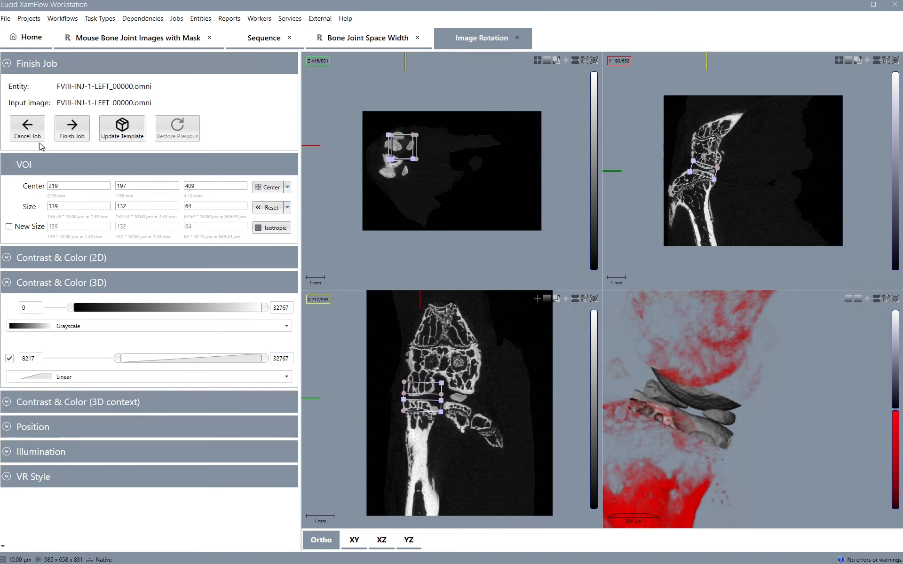
pyautogui.click(71, 125)
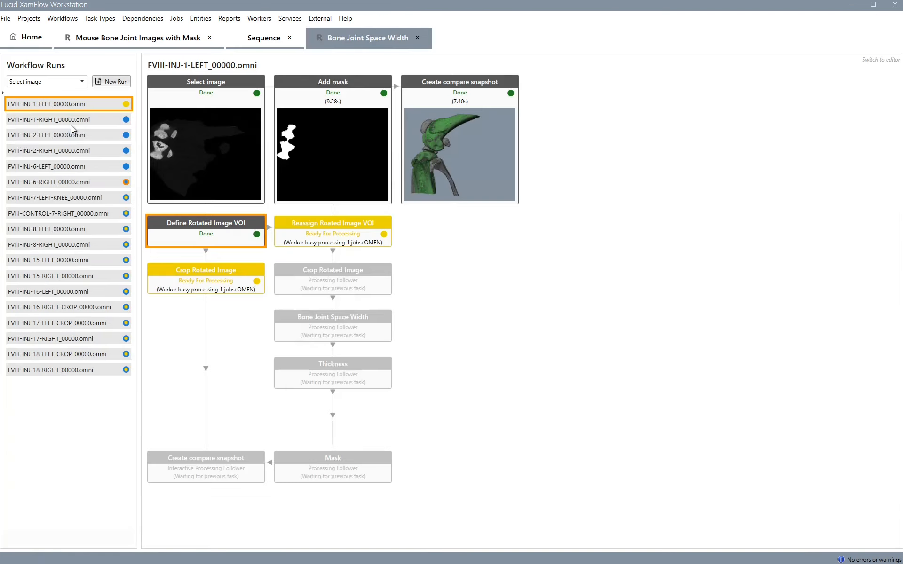
# Define the rotated image VOI around the joint space for the remaining runs, FVIII-INJ-1-RIGHT to FVIII-INJ-18-RIGHT
pyautogui.click(75, 120)
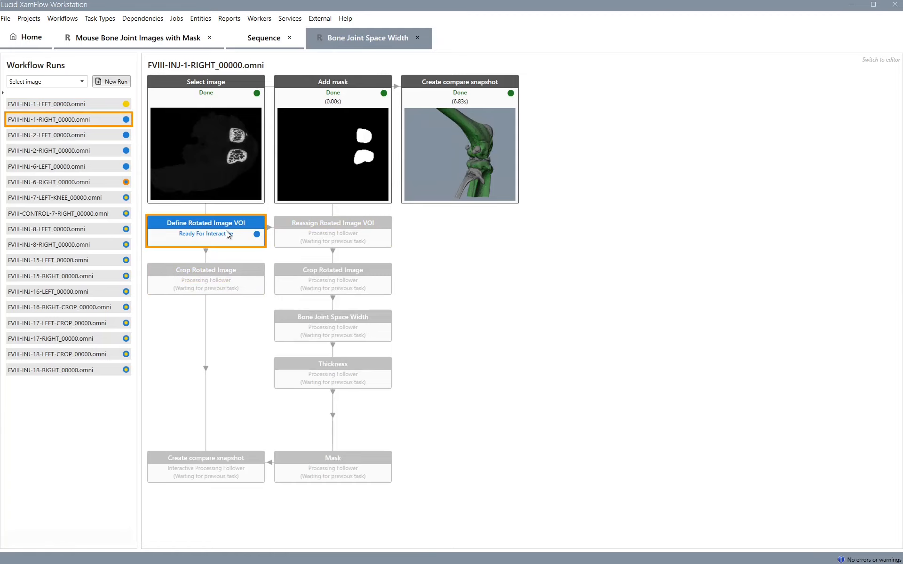
pyautogui.click(226, 230)
pyautogui.click(71, 136)
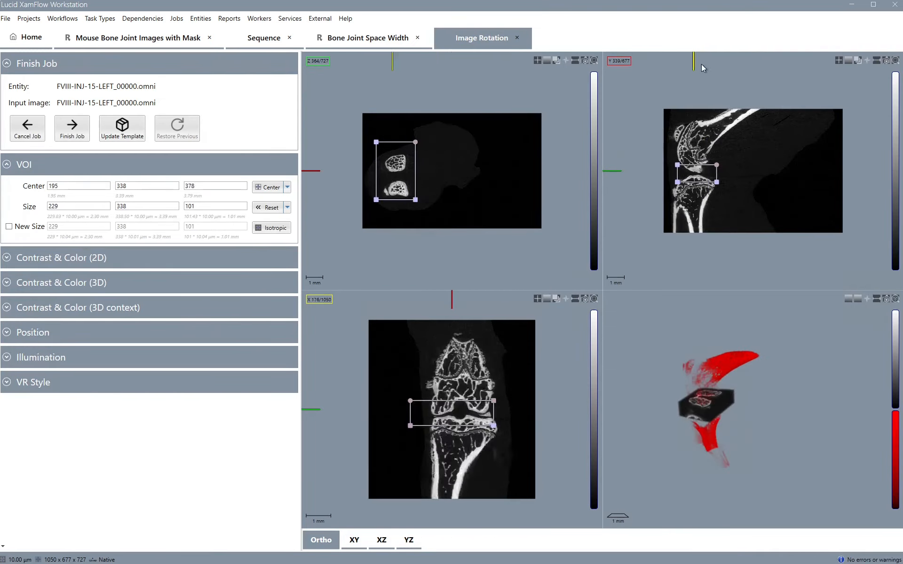
pyautogui.moveTo(415, 398); pyautogui.dragTo(418, 408)
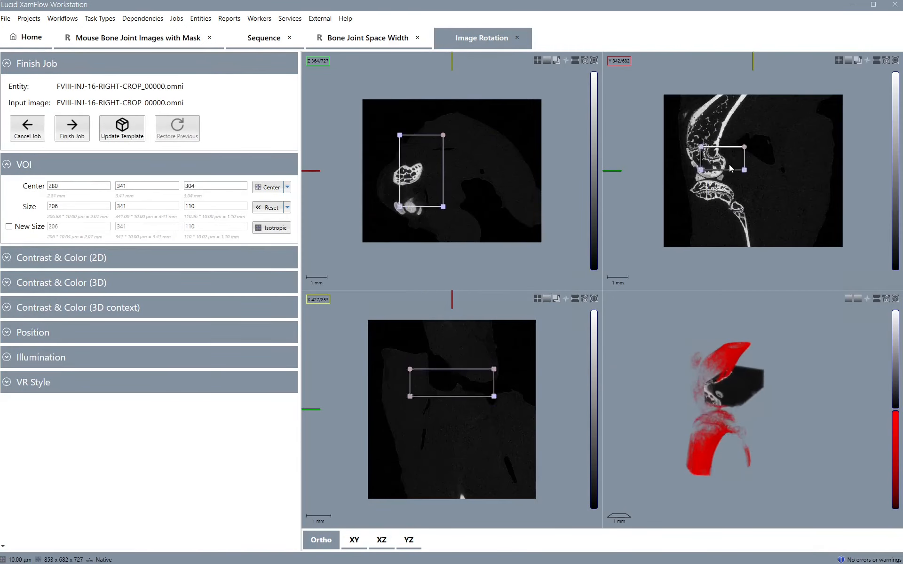
pyautogui.moveTo(484, 387); pyautogui.dragTo(470, 428)
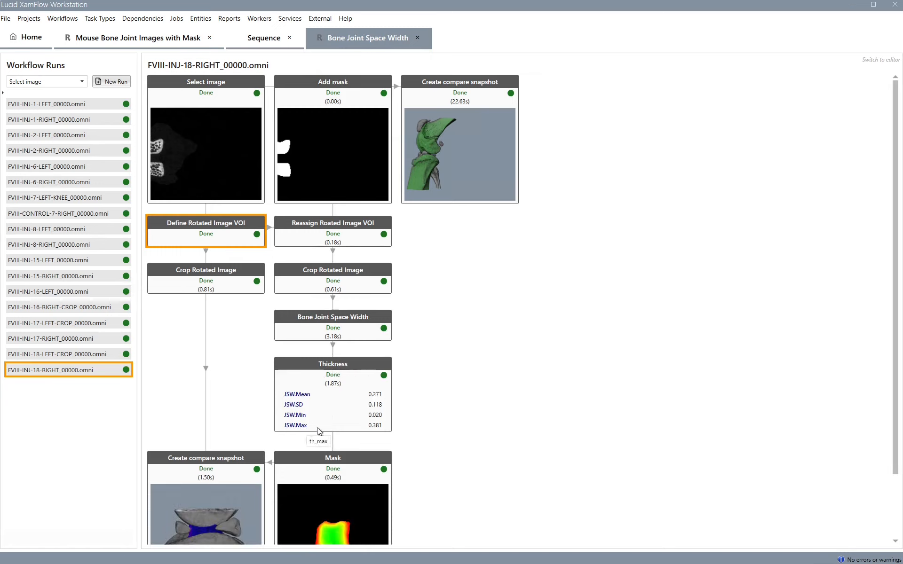
# Open the joint space compare snapshot of FVIII-INJ-18-RIGHT in 3D, set the second image's colour range to 23.93–38.05, examine it and close it
pyautogui.scroll(-1, 468, 375)
pyautogui.scroll(-3, 468, 375)
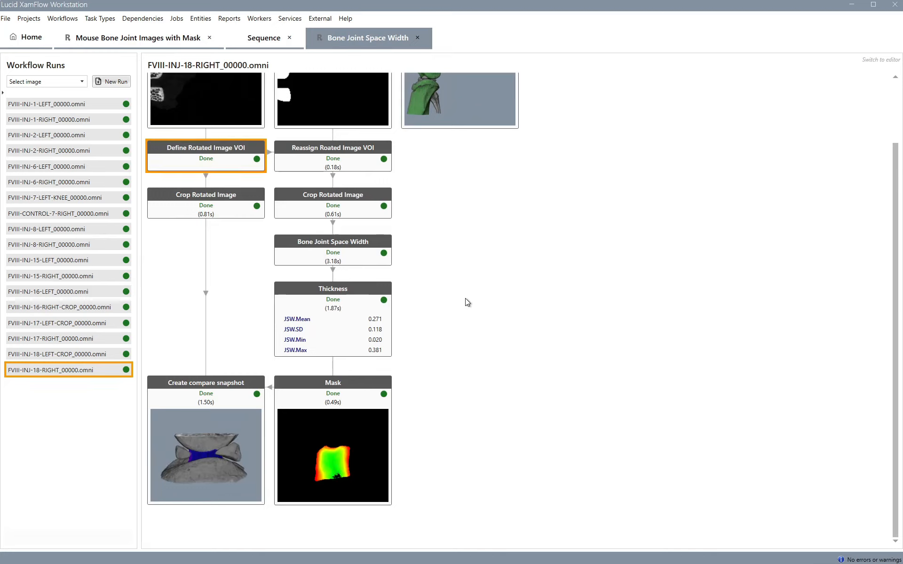
pyautogui.doubleClick(229, 445)
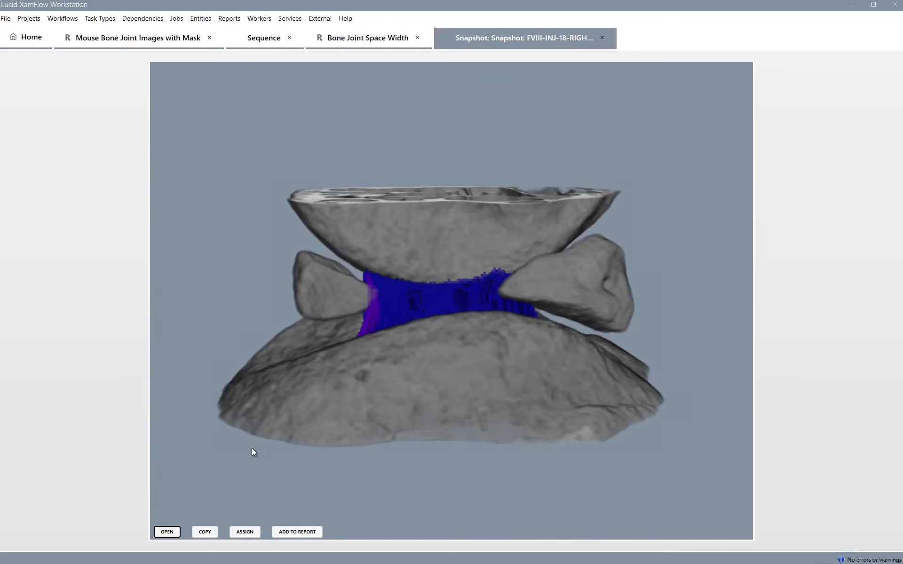
pyautogui.click(166, 532)
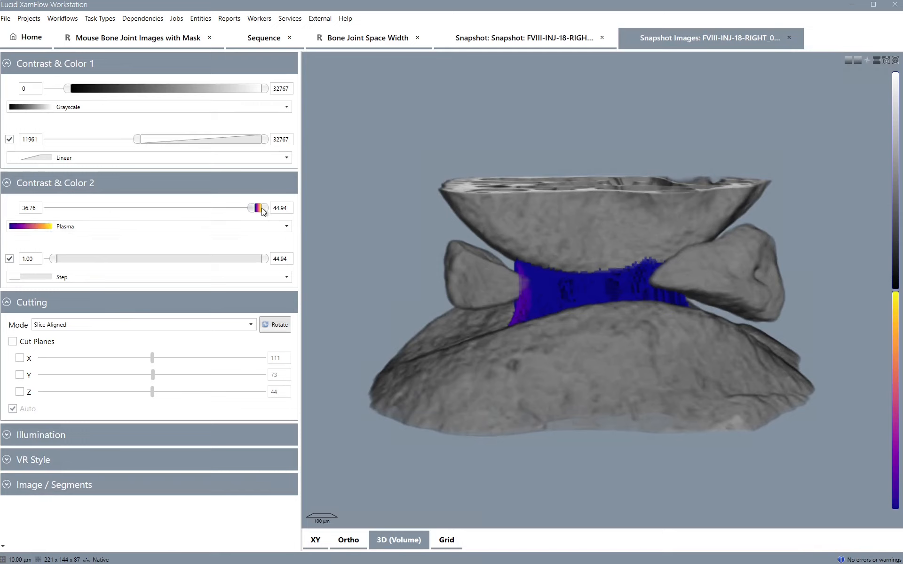
pyautogui.moveTo(165, 214)
pyautogui.mouseDown()
pyautogui.moveTo(121, 213)
pyautogui.moveTo(180, 217)
pyautogui.mouseUp()
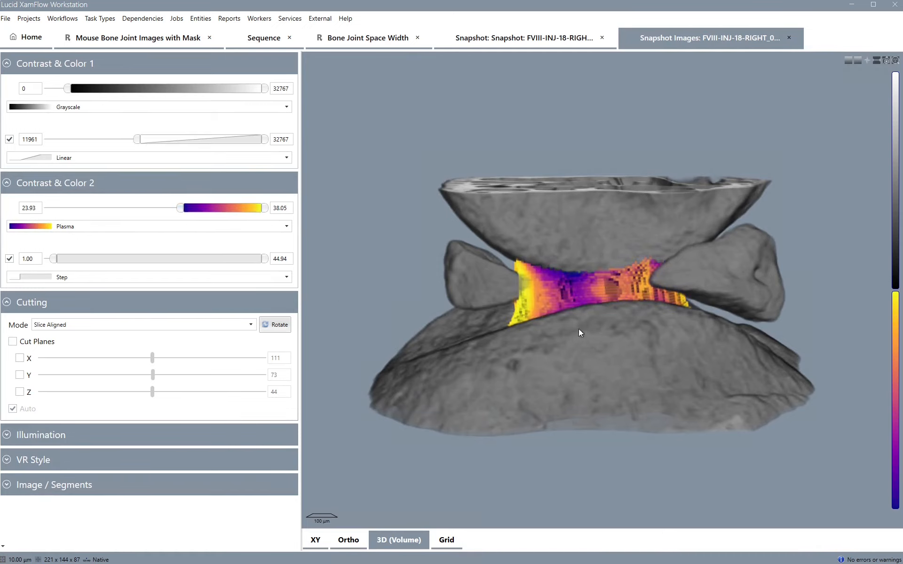
pyautogui.moveTo(579, 329); pyautogui.dragTo(299, 203)
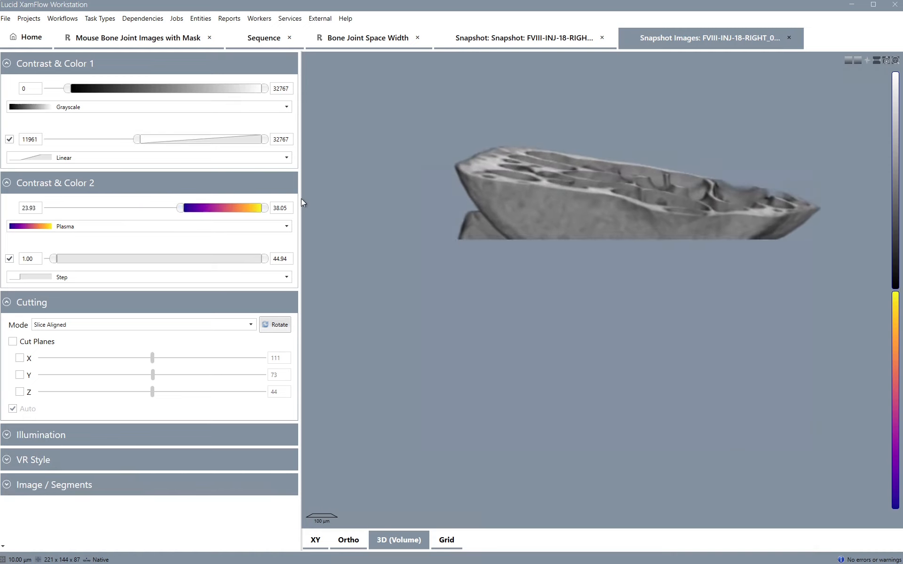
pyautogui.click(789, 38)
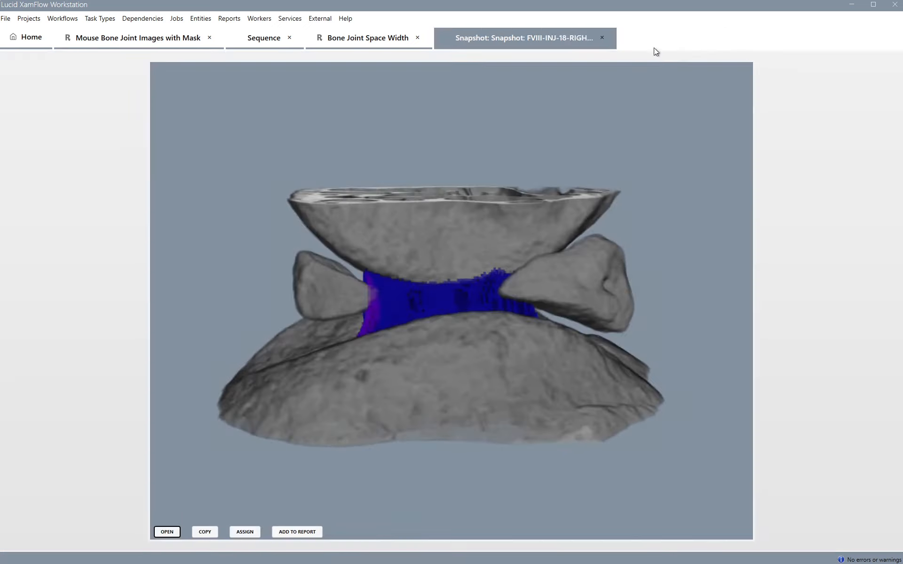
pyautogui.click(603, 38)
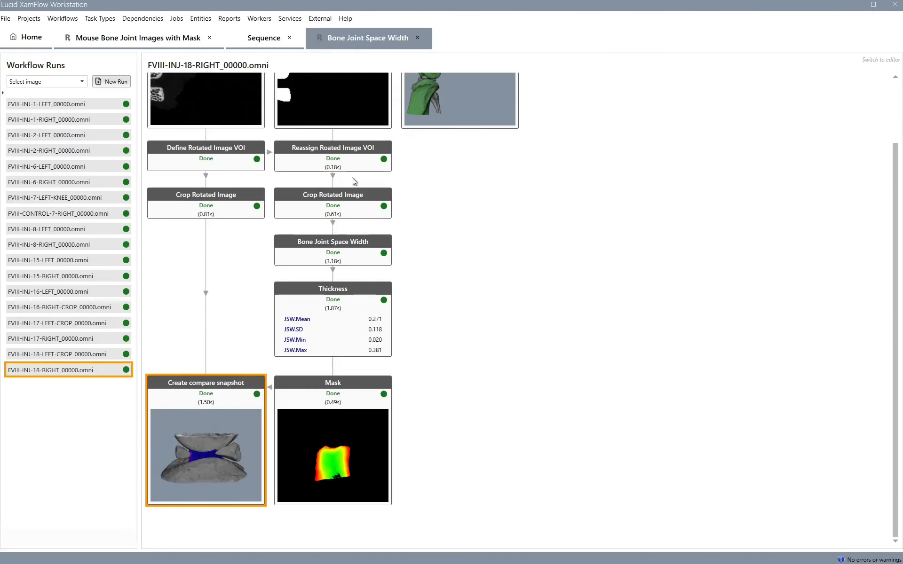
# Create a chart report of the Bone Joint Space Width workflow with JSW.Mean on the Y axis
pyautogui.click(233, 19)
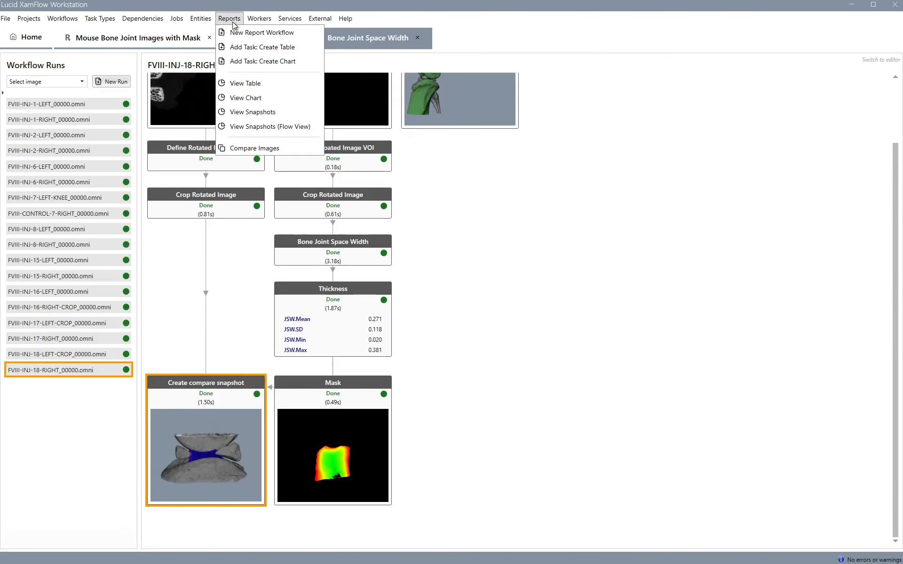
pyautogui.click(250, 98)
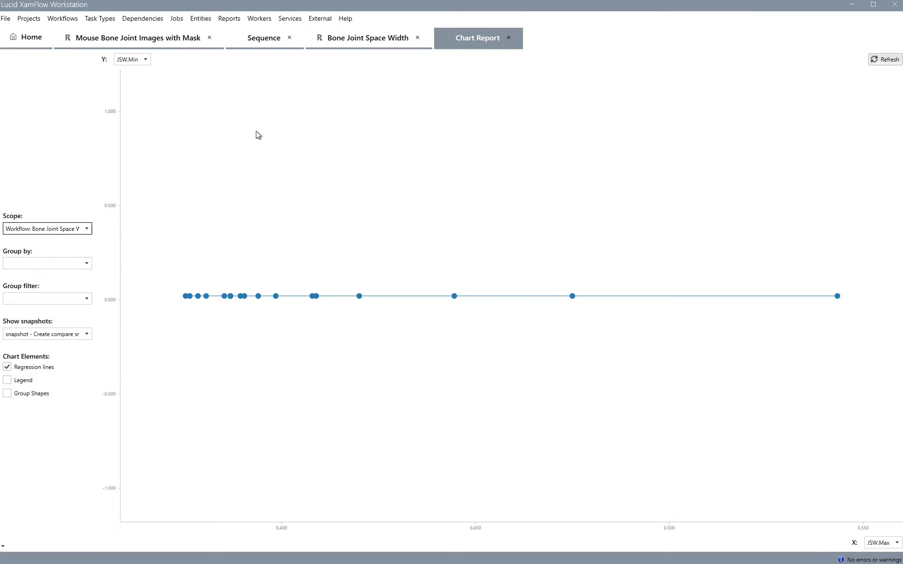
pyautogui.click(146, 63)
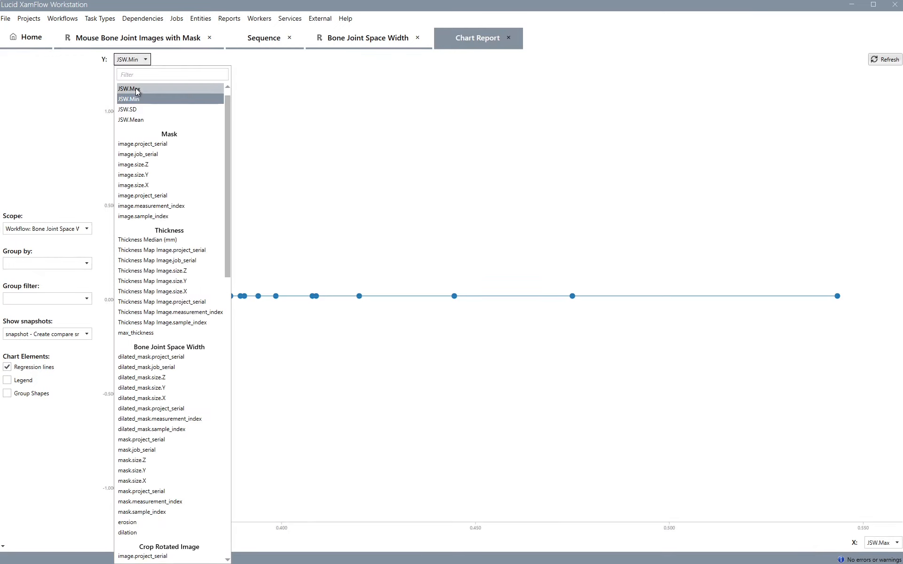
pyautogui.click(135, 119)
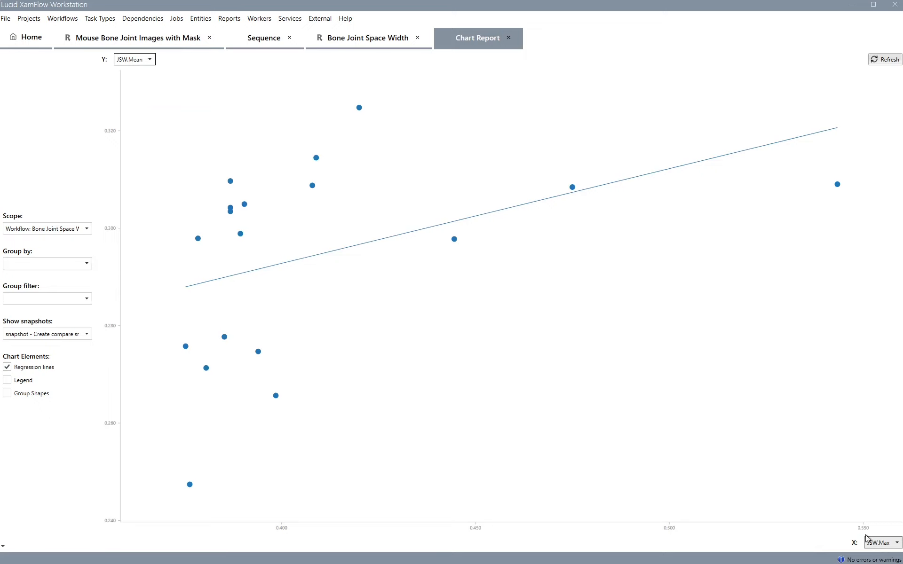
# Switch the chart to joint space compare snapshots and show those of FVIII-INJ-17-RIGHT, FVIII-INJ-6-LEFT and FVIII-INJ-7-LEFT-KNEE
pyautogui.moveTo(360, 107)
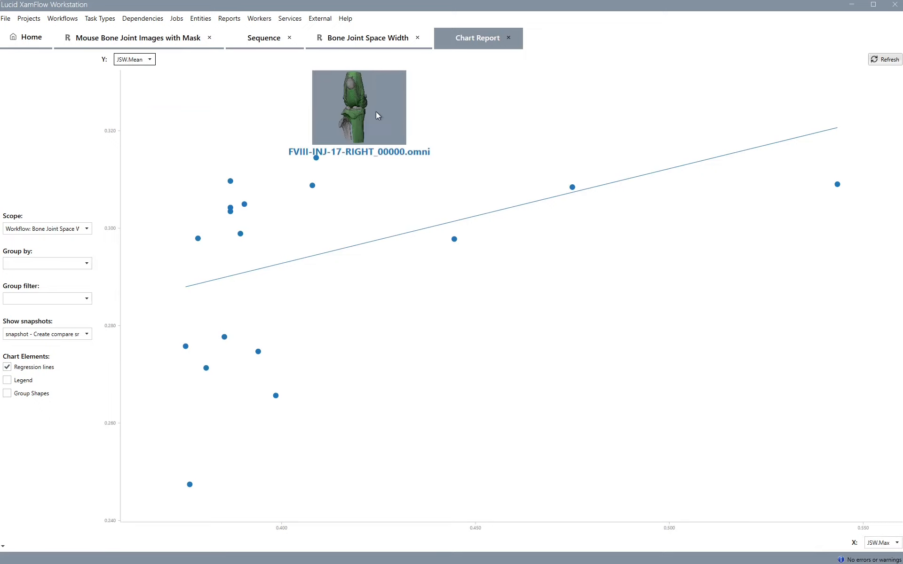
pyautogui.click(37, 334)
pyautogui.click(43, 359)
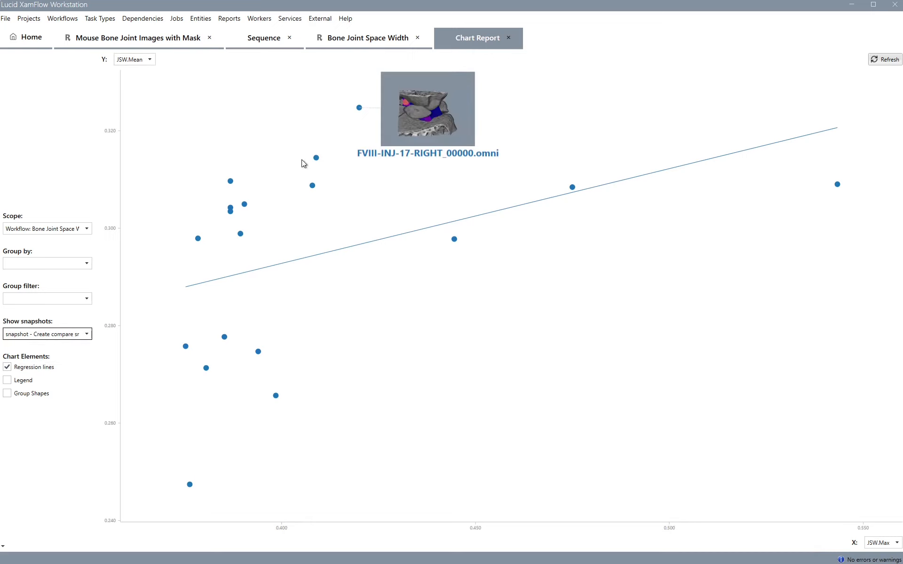
pyautogui.moveTo(190, 484)
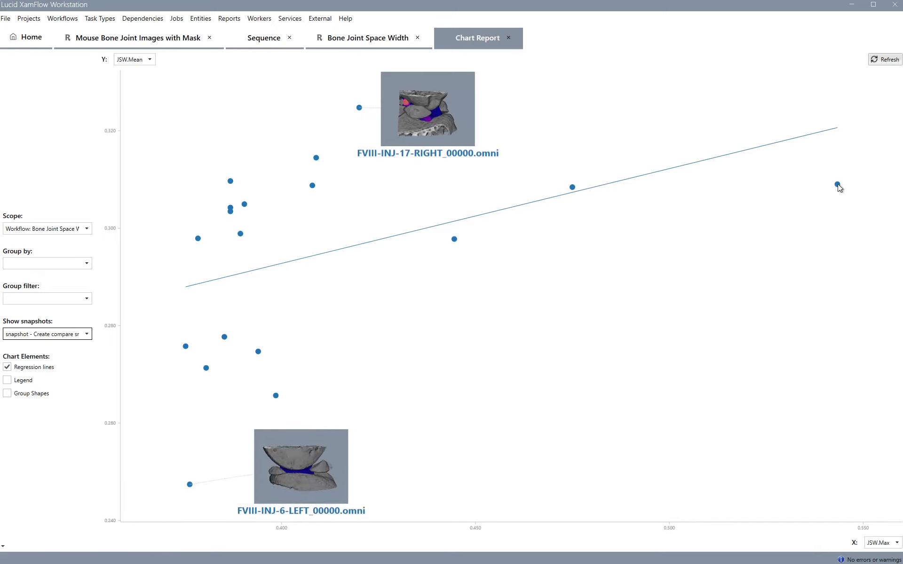
pyautogui.moveTo(838, 185)
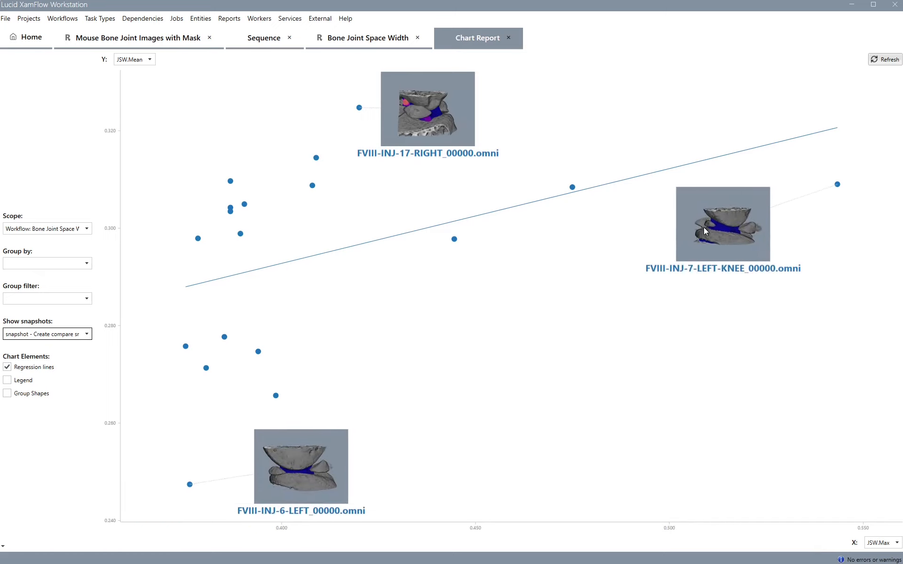
# Open the FVIII-INJ-7-LEFT-KNEE chart snapshot in 3D, lower the second image's colour minimum to 11.05 and examine the joint space from several sides
pyautogui.click(724, 230)
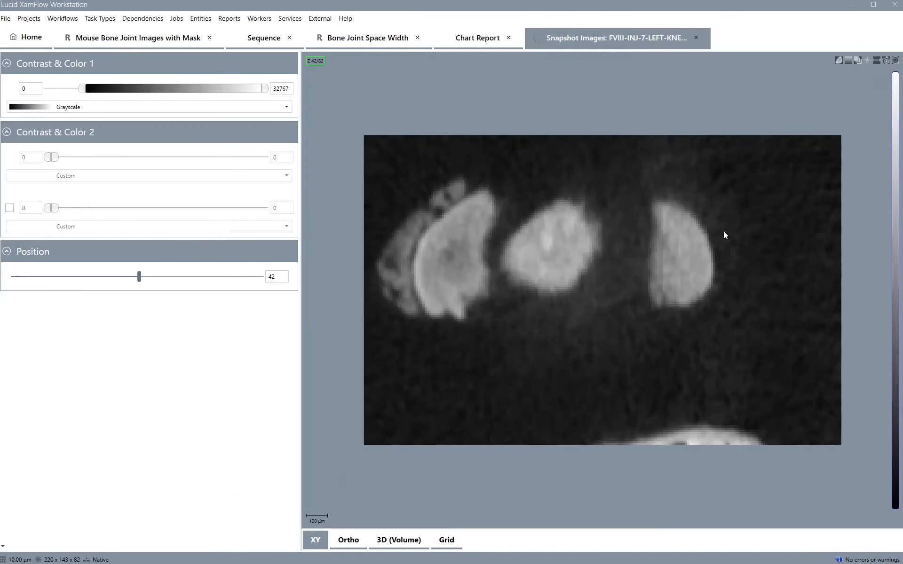
pyautogui.moveTo(564, 358); pyautogui.dragTo(437, 300)
pyautogui.moveTo(573, 313); pyautogui.dragTo(740, 294)
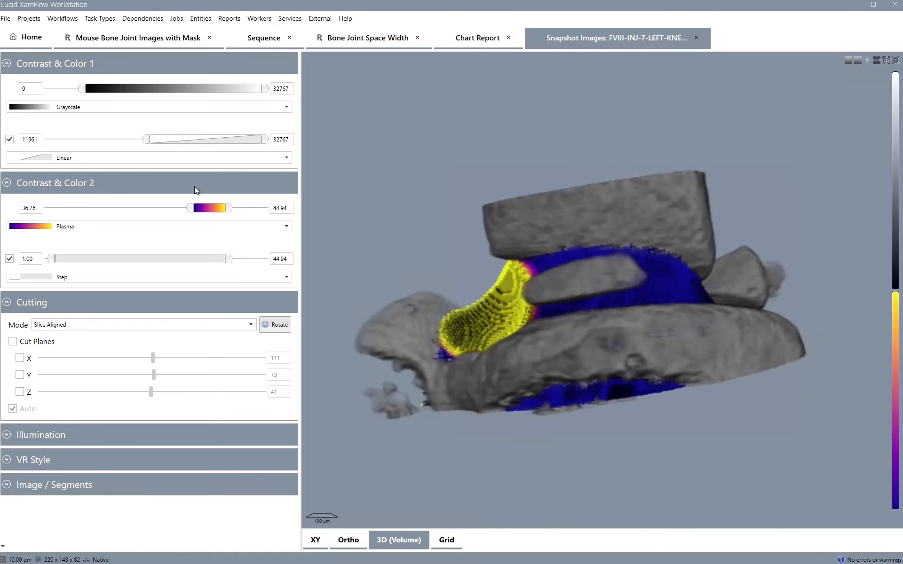
pyautogui.moveTo(126, 207); pyautogui.dragTo(88, 198)
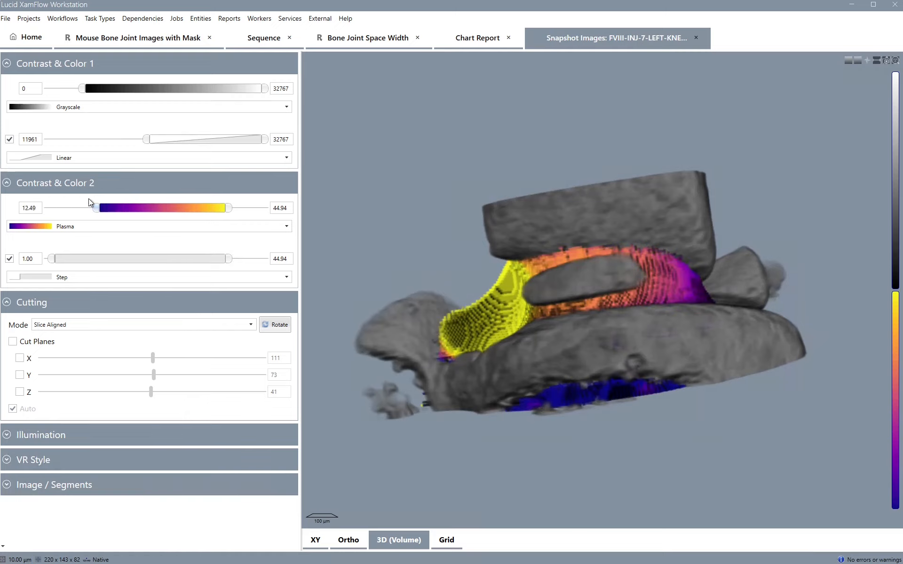
pyautogui.moveTo(521, 267); pyautogui.dragTo(590, 329)
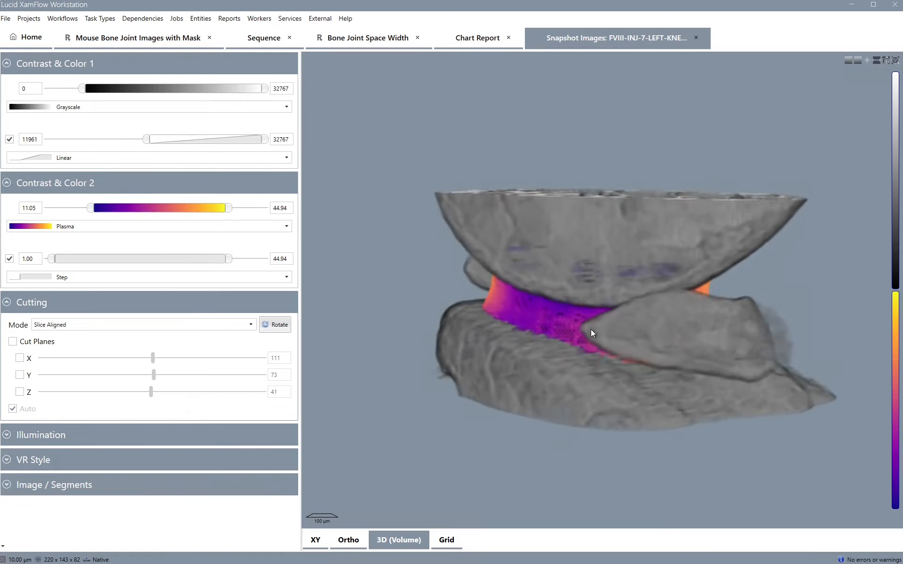
pyautogui.click(696, 37)
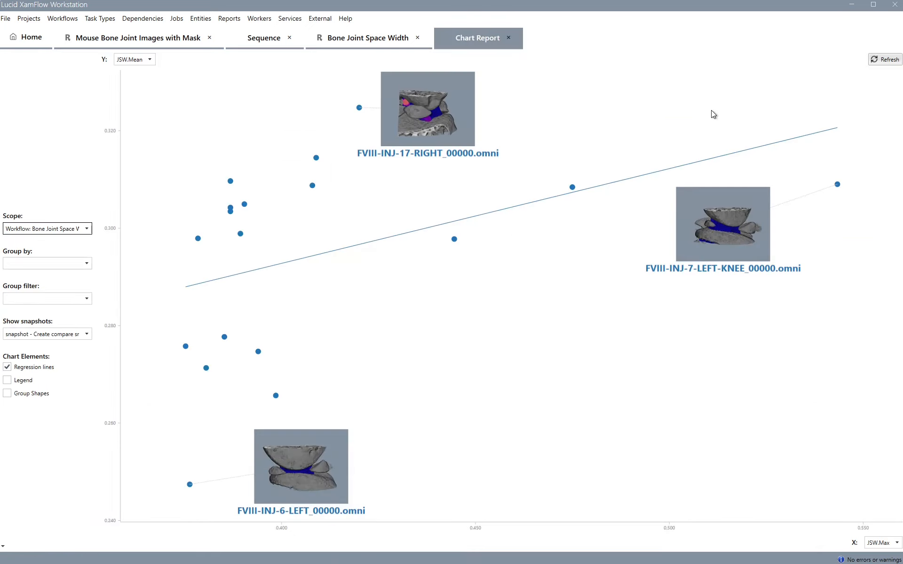
# Look up the source of the FVIII-INJ-7-LEFT-KNEE chart snapshot and open its Bone Joint Space Width run
pyautogui.rightClick(738, 218)
pyautogui.click(755, 227)
pyautogui.doubleClick(547, 291)
pyautogui.scroll(2, 534, 310)
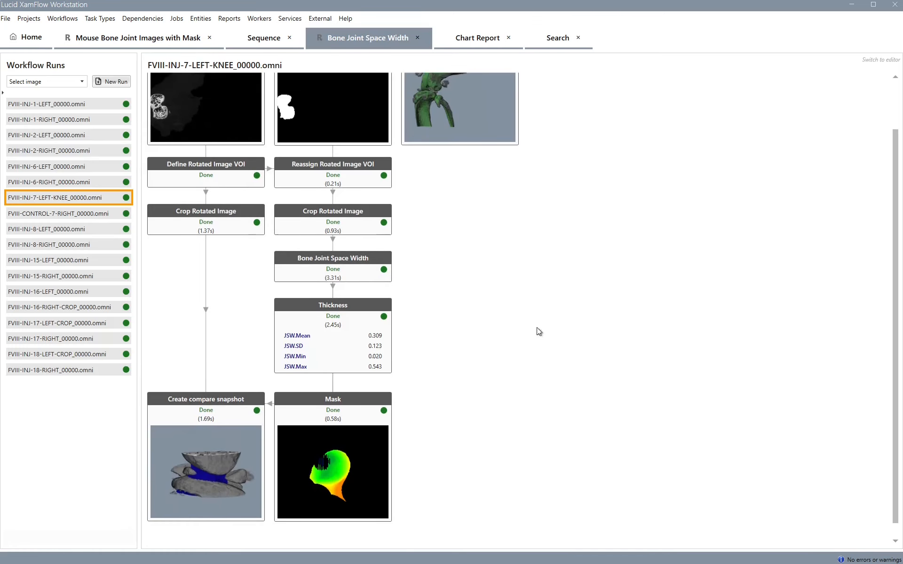
# Reset the Define Rotated Image VOI task of FVIII-INJ-7-LEFT-KNEE, reopen it and restore the previous VOI
pyautogui.click(203, 228)
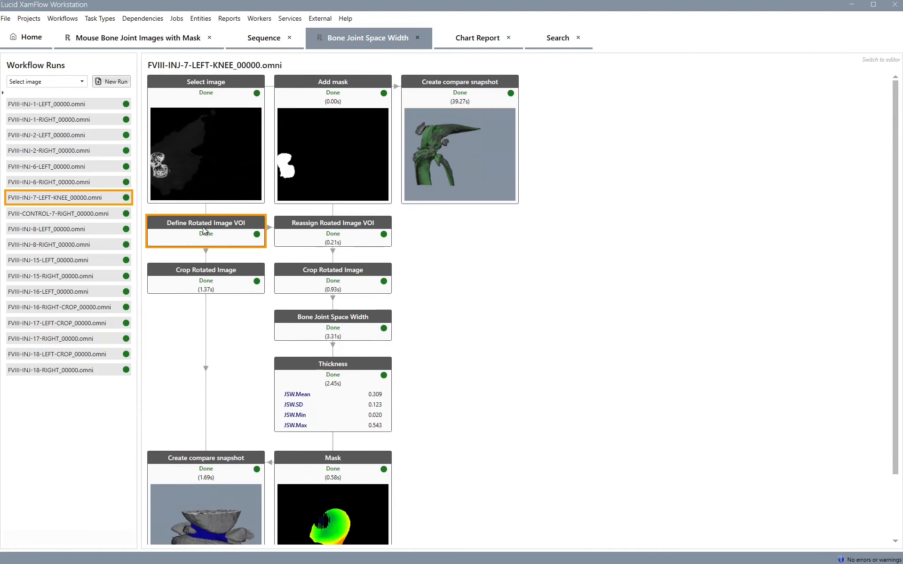
pyautogui.rightClick(203, 227)
pyautogui.click(232, 236)
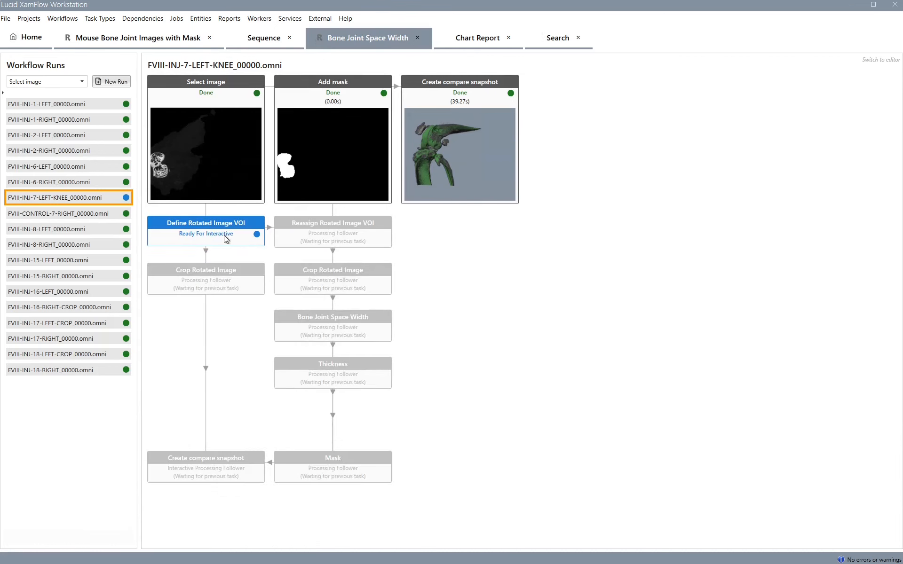
pyautogui.doubleClick(212, 227)
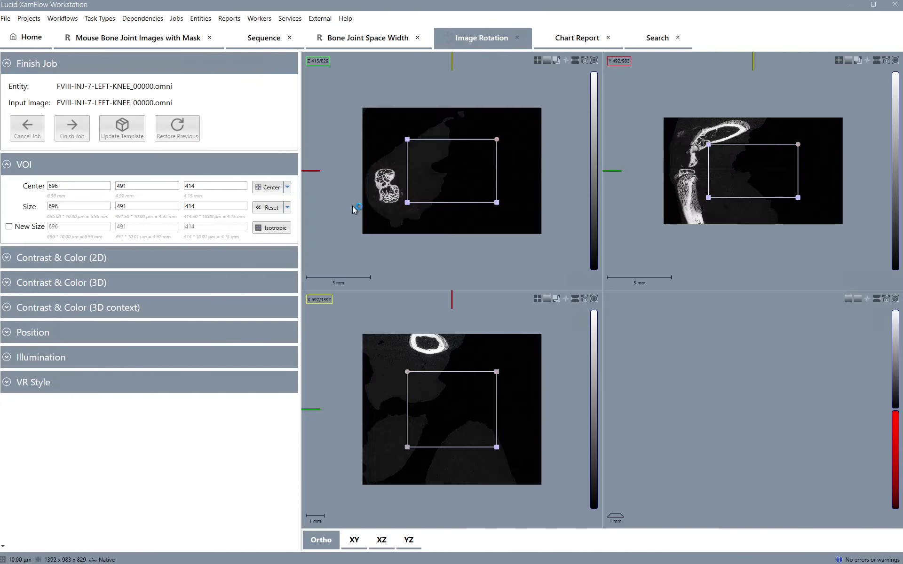
pyautogui.click(178, 127)
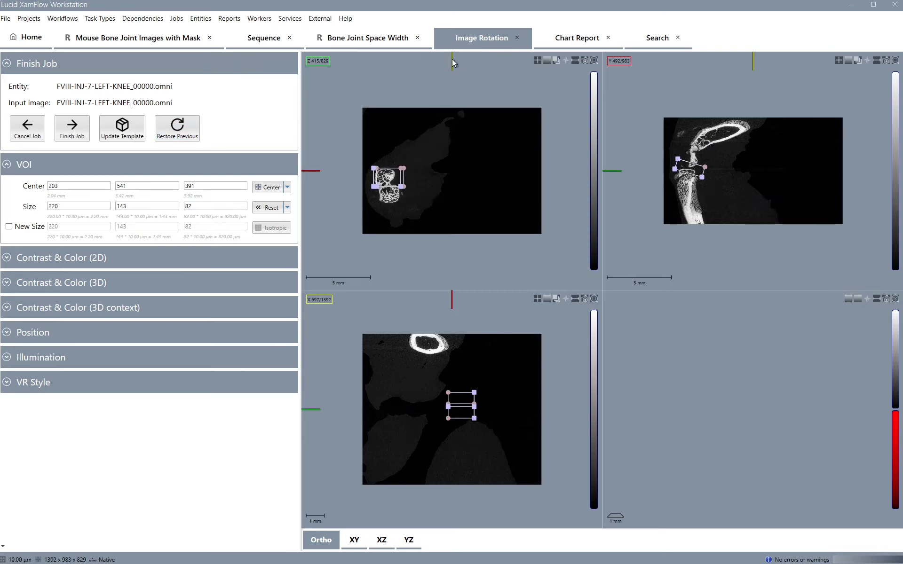
# Shrink the rotated VOI tightly around the knee's joint space, centred at 191, 541, 386 and sized about 164 × 142 × 64 voxels
pyautogui.click(408, 66)
pyautogui.moveTo(409, 66); pyautogui.dragTo(390, 69)
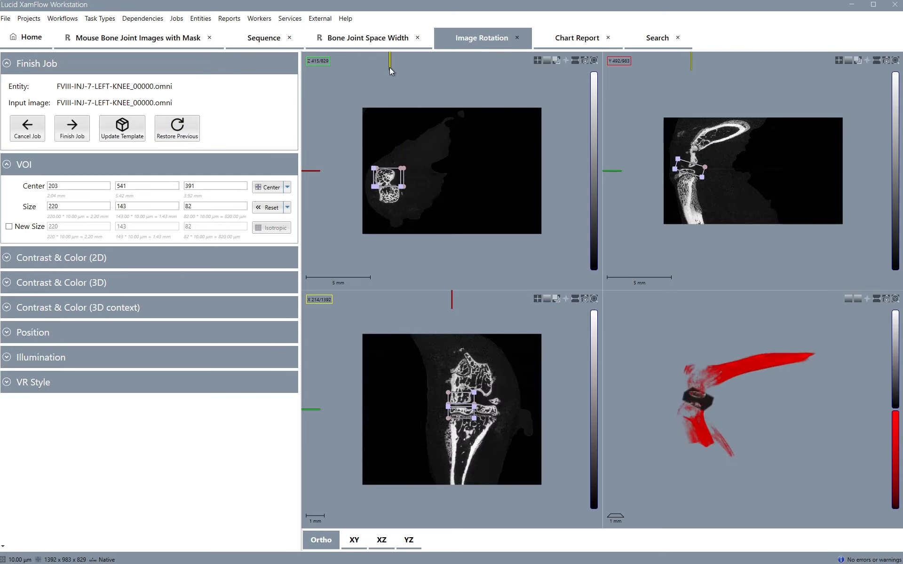
pyautogui.scroll(5, 670, 180)
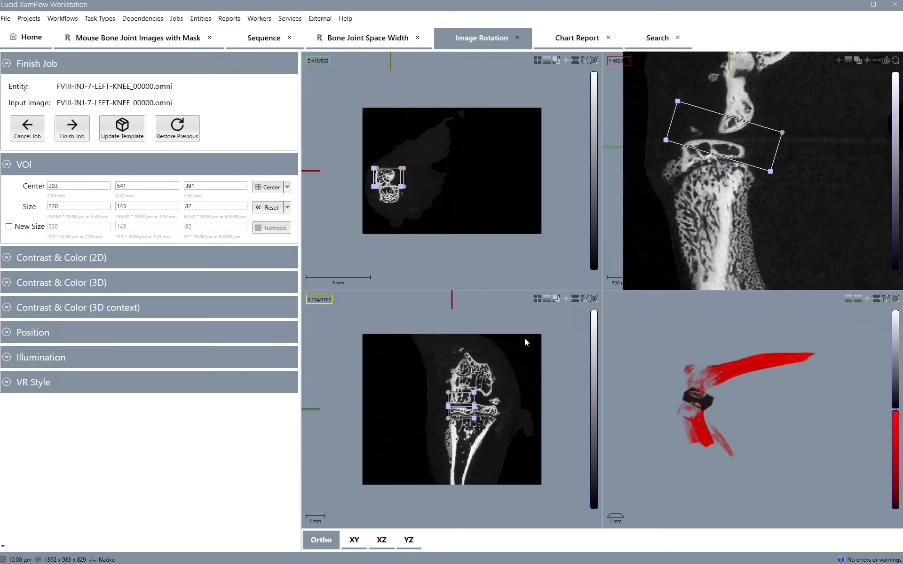
pyautogui.moveTo(454, 303); pyautogui.dragTo(466, 302)
pyautogui.moveTo(771, 171); pyautogui.dragTo(752, 163)
pyautogui.moveTo(678, 101); pyautogui.dragTo(684, 107)
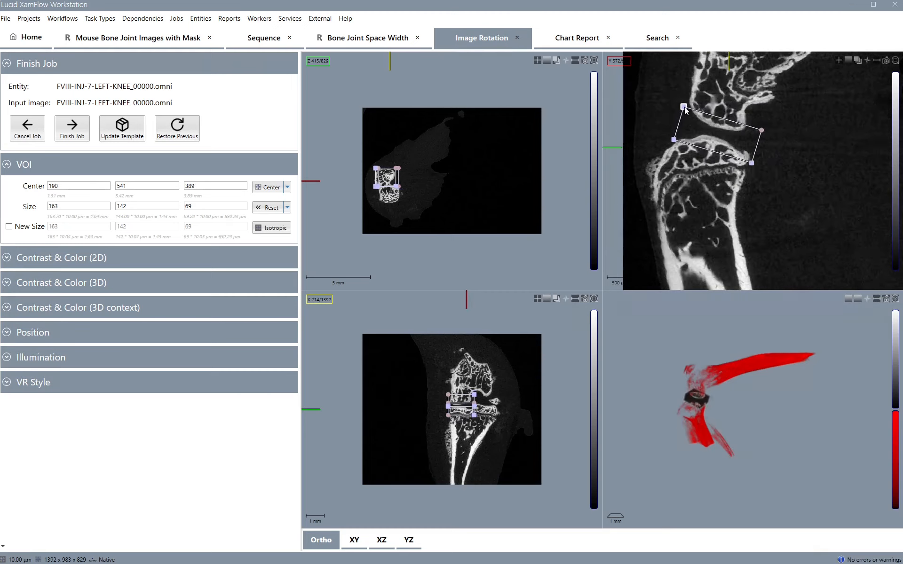
pyautogui.moveTo(752, 163); pyautogui.dragTo(753, 161)
pyautogui.scroll(5, 494, 373)
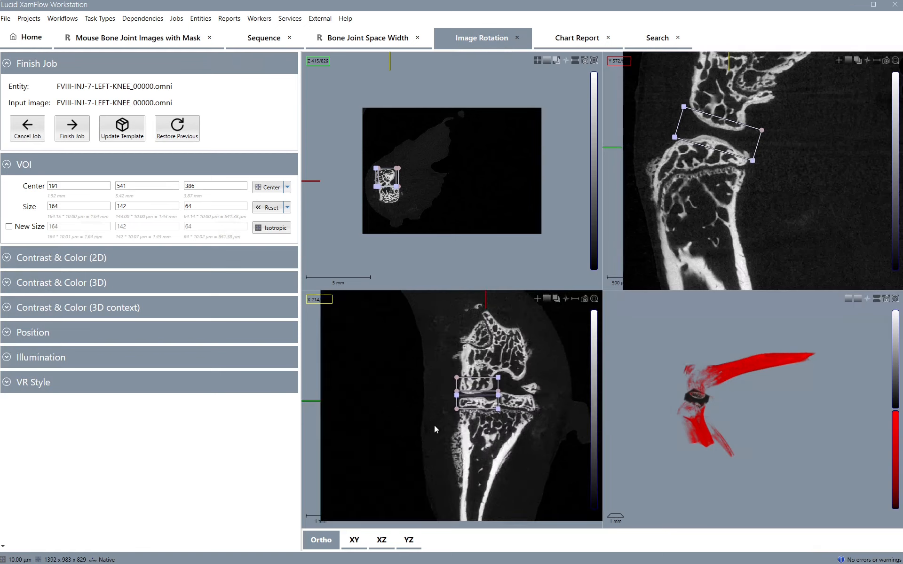
pyautogui.scroll(-2, 700, 118)
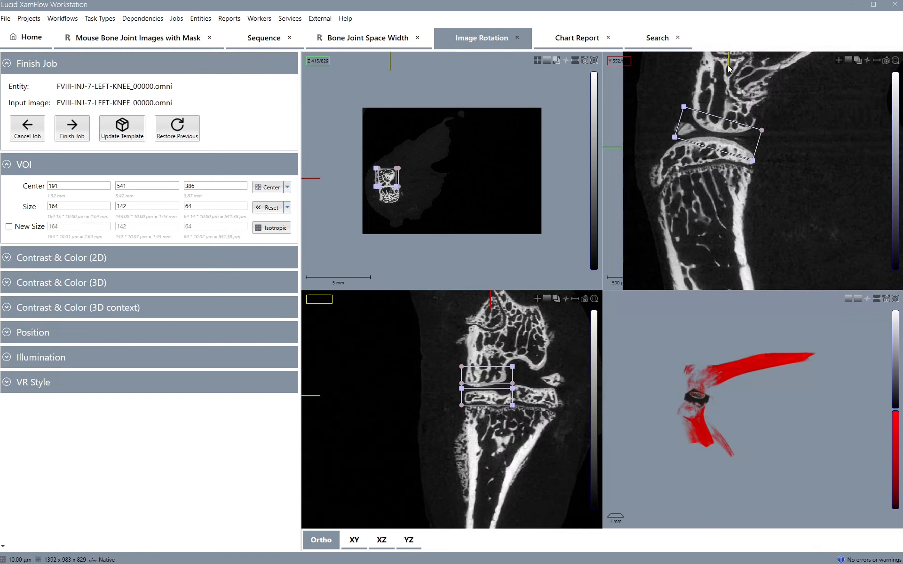
# Enable opacity for the 3D VOI rendering with a minimum of 5318 and view the enclosed joint surfaces up close
pyautogui.scroll(5, 707, 403)
pyautogui.moveTo(670, 418); pyautogui.dragTo(697, 409)
pyautogui.click(91, 311)
pyautogui.click(89, 283)
pyautogui.click(9, 358)
pyautogui.moveTo(81, 359); pyautogui.dragTo(109, 363)
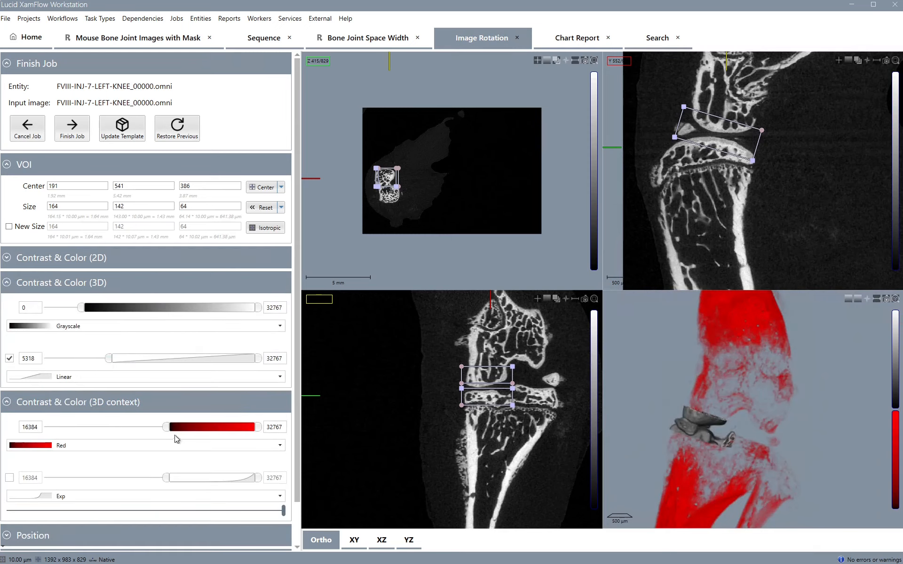
# Enable opacity for the 3D context rendering with a minimum of 6553
pyautogui.click(10, 478)
pyautogui.moveTo(166, 478); pyautogui.dragTo(115, 478)
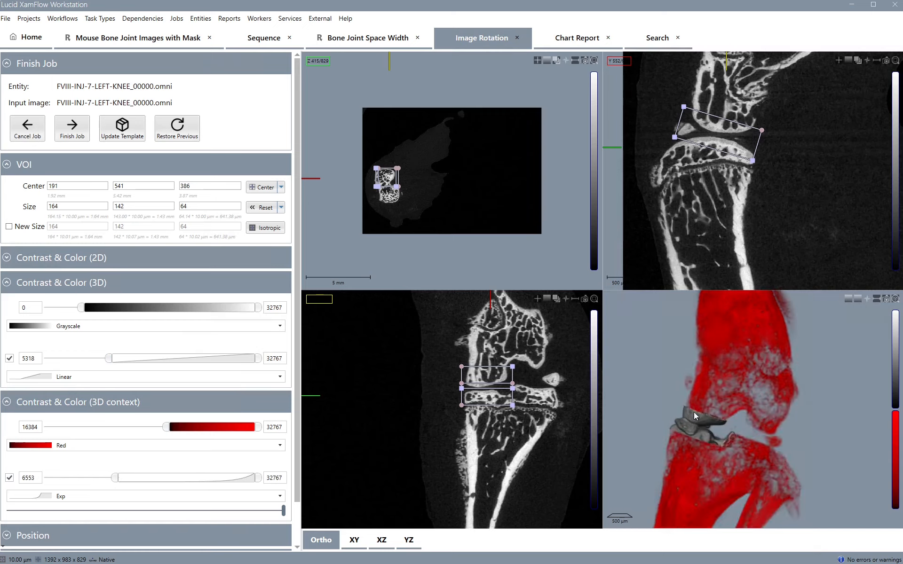
# Rotate and shrink the VOI around one side of the knee joint, centred at 166, 529, 386 and sized 122 × 101 × 46 voxels
pyautogui.scroll(6, 362, 192)
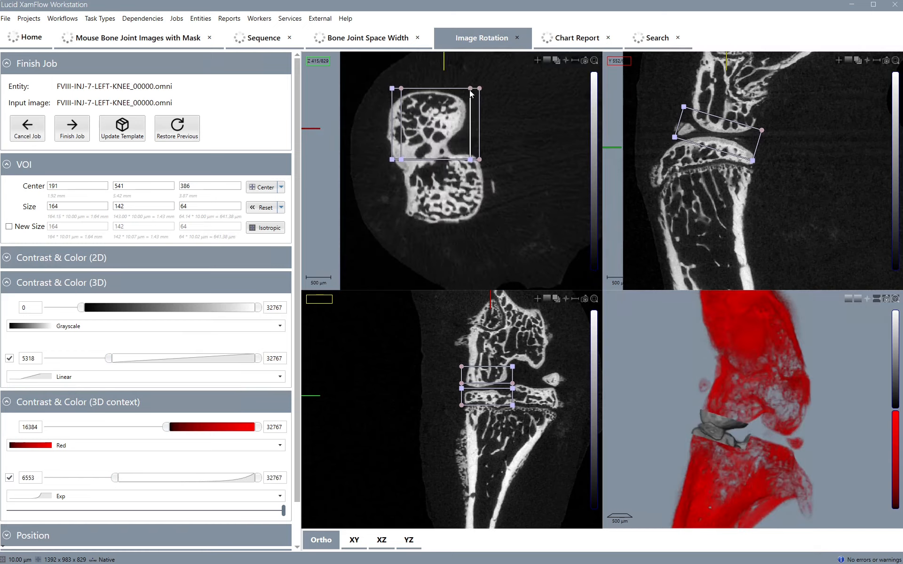
pyautogui.moveTo(471, 92); pyautogui.dragTo(457, 78)
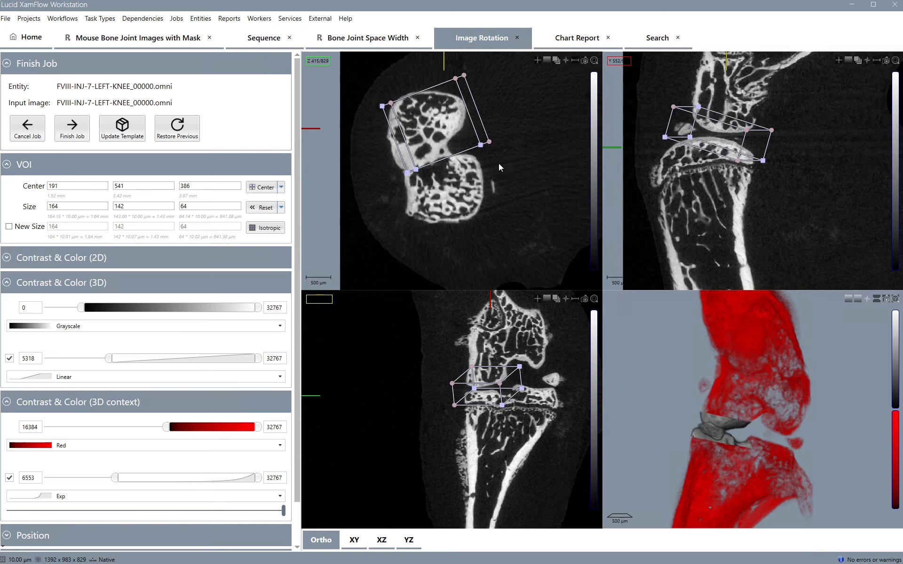
pyautogui.moveTo(481, 145); pyautogui.dragTo(458, 136)
pyautogui.moveTo(739, 160); pyautogui.dragTo(740, 155)
pyautogui.moveTo(691, 107); pyautogui.dragTo(690, 114)
pyautogui.moveTo(689, 395); pyautogui.dragTo(675, 383)
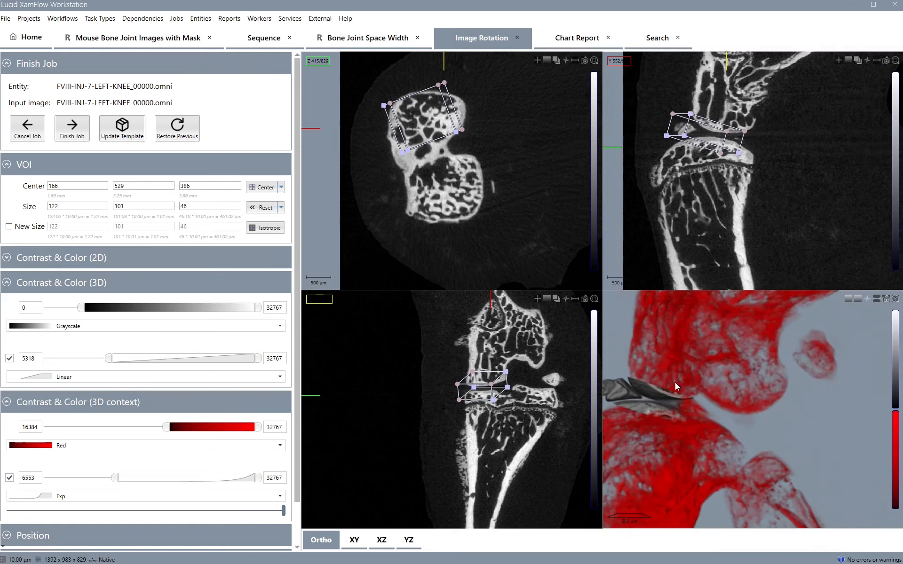
# Finish the image rotation job and close the old Chart Report and Search views
pyautogui.click(72, 128)
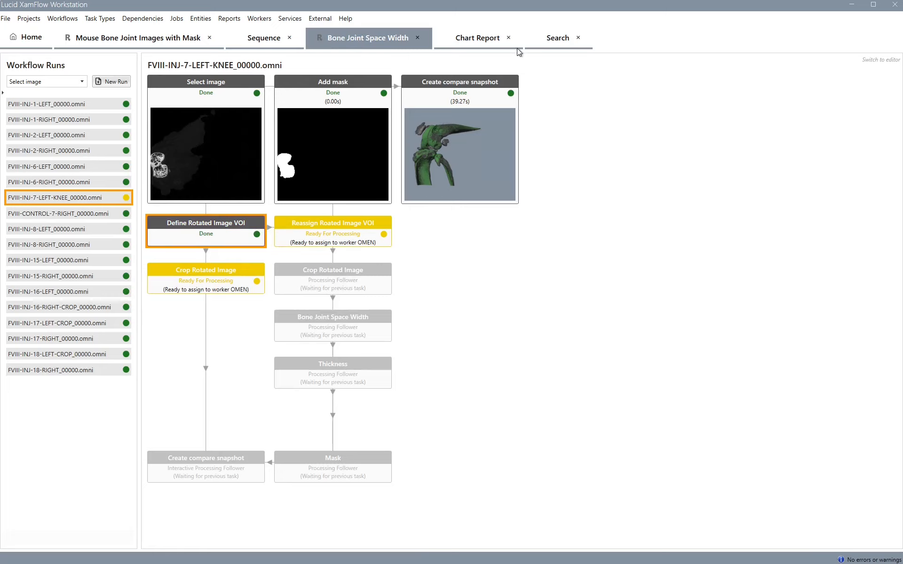
pyautogui.click(508, 38)
pyautogui.click(487, 38)
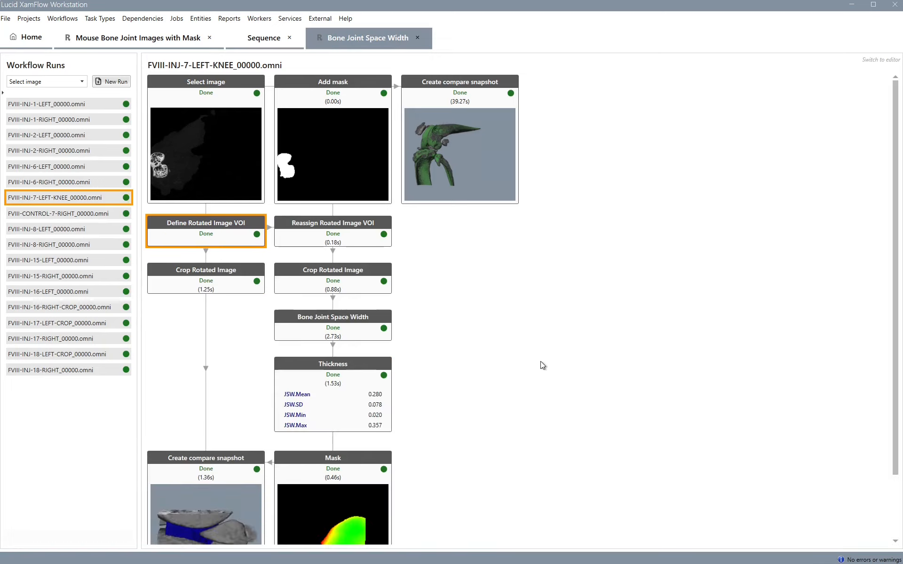
# Start a new job for the final Create compare snapshot task of FVIII-INJ-7-LEFT-KNEE and open it interactively
pyautogui.scroll(-3, 494, 296)
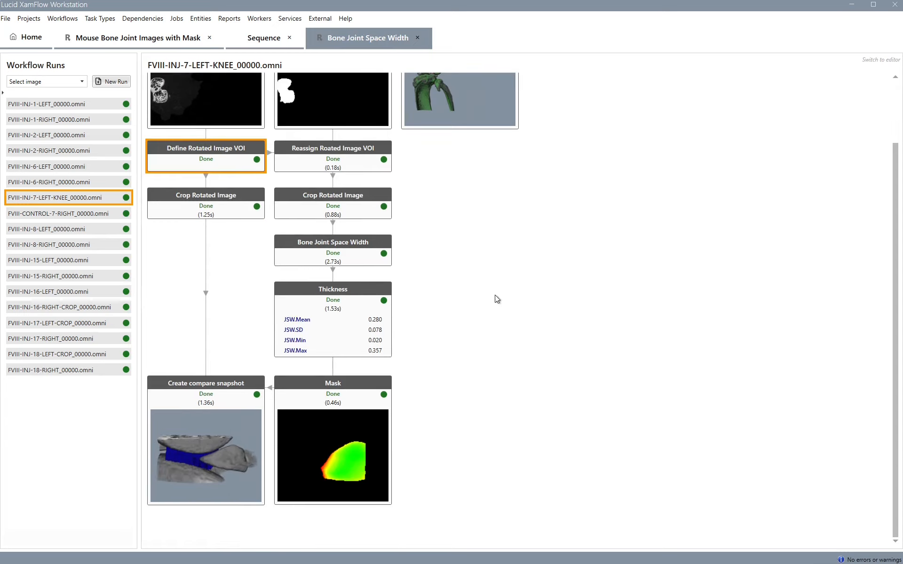
pyautogui.rightClick(227, 441)
pyautogui.click(247, 453)
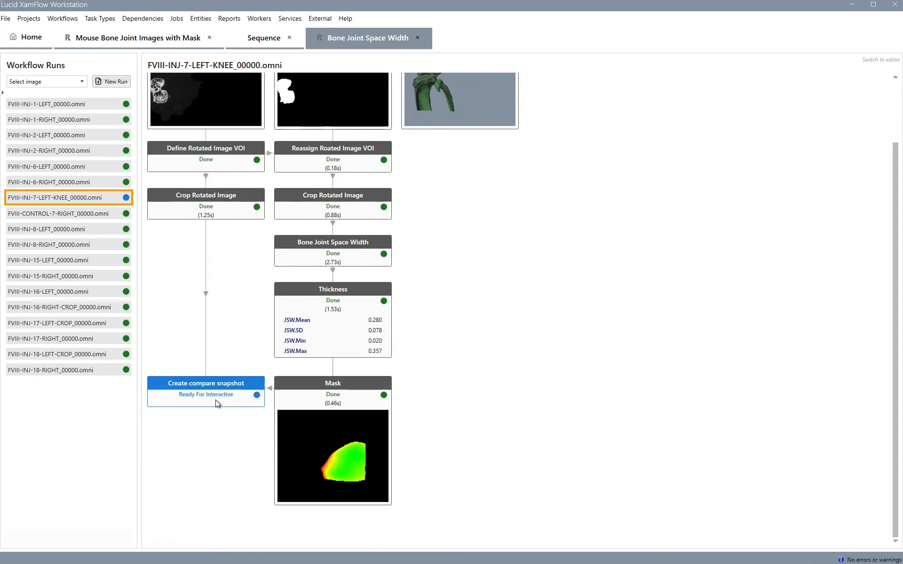
pyautogui.click(213, 386)
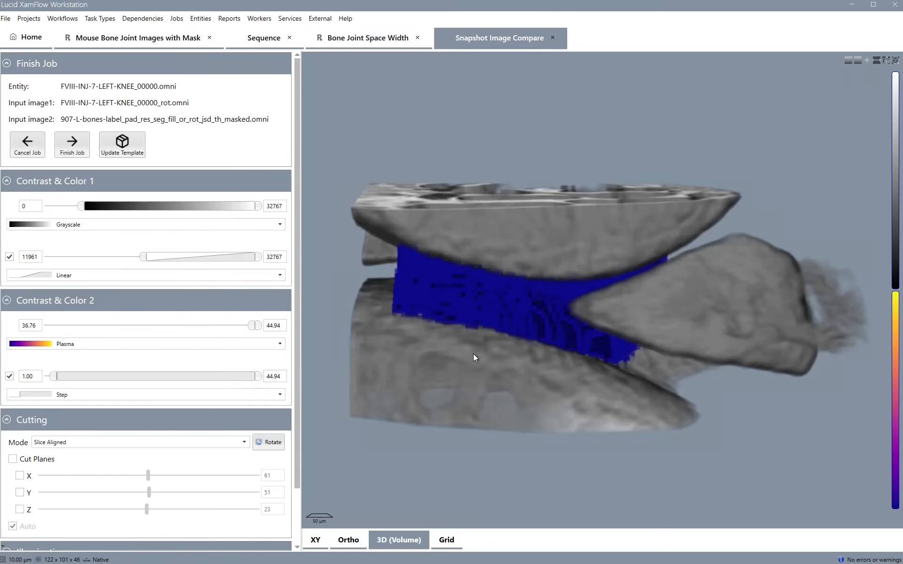
# Narrow the second image's Plasma color range to 15.62–22.93, turn the 3D view to show the joint space, and finish the snapshot job
pyautogui.moveTo(474, 355); pyautogui.dragTo(556, 351)
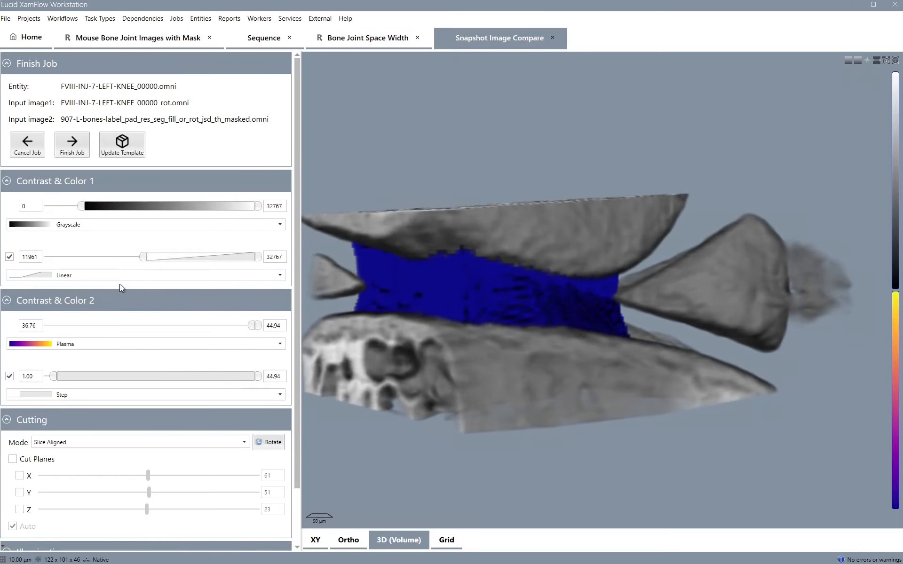
pyautogui.moveTo(252, 329); pyautogui.dragTo(126, 335)
pyautogui.moveTo(260, 326); pyautogui.dragTo(172, 337)
pyautogui.moveTo(490, 342); pyautogui.dragTo(481, 318)
pyautogui.moveTo(148, 326)
pyautogui.mouseDown()
pyautogui.moveTo(160, 326)
pyautogui.moveTo(147, 328)
pyautogui.mouseUp()
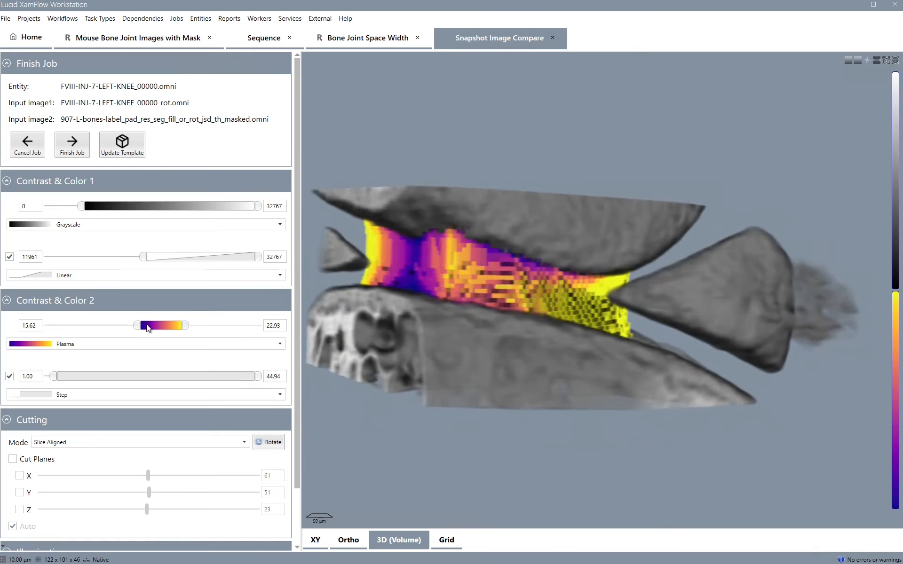
pyautogui.click(81, 151)
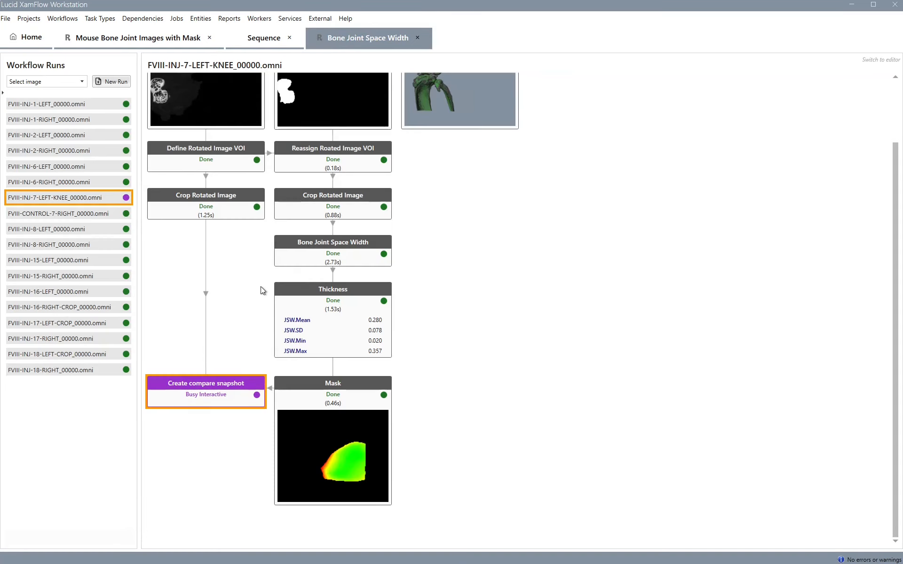
# Create a new chart report of the Bone Joint Space Width workflow with JSW.Mean plotted on the Y axis
pyautogui.click(229, 18)
pyautogui.click(252, 98)
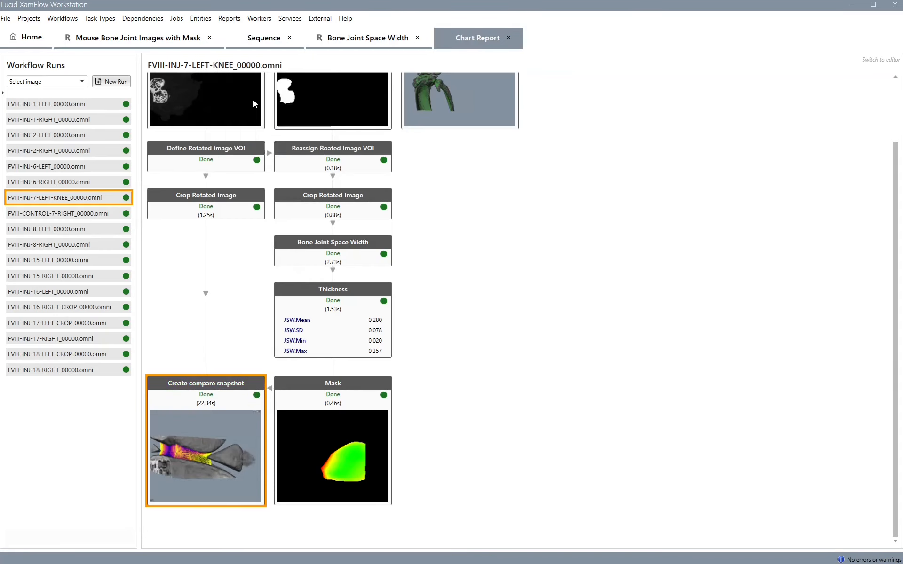
pyautogui.click(142, 62)
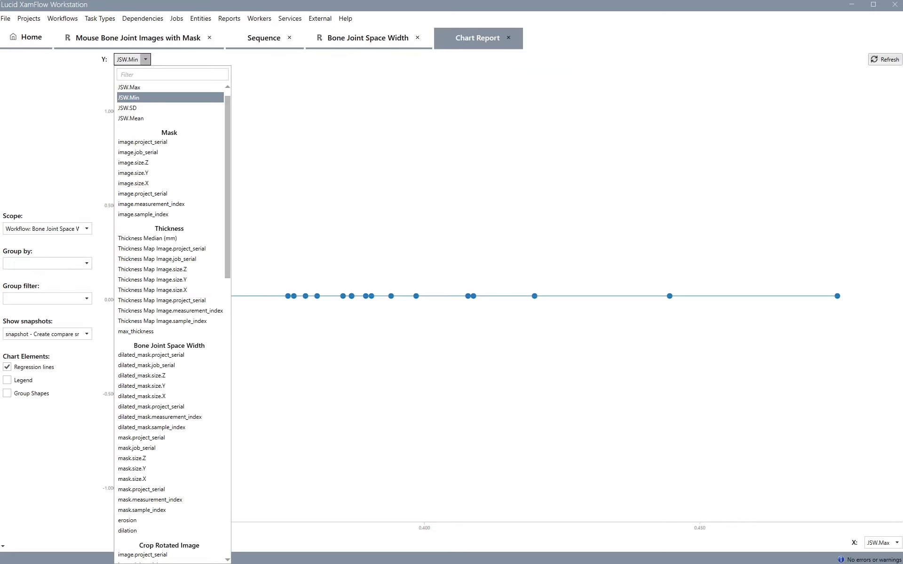
pyautogui.click(136, 120)
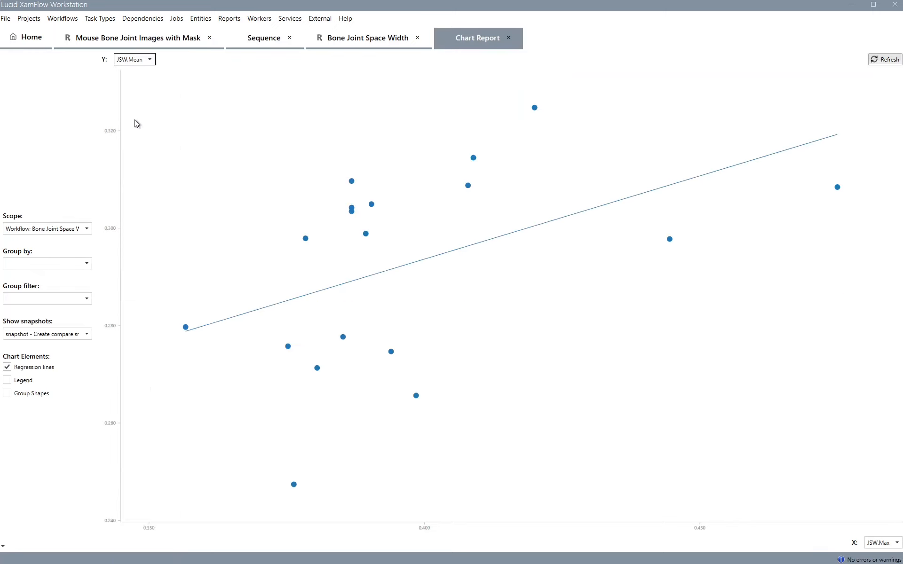
# Show the joint space compare snapshots for the FVIII-INJ-1-LEFT and FVIII-INJ-6-LEFT points, place them beside their points, and close the chart report
pyautogui.moveTo(837, 189)
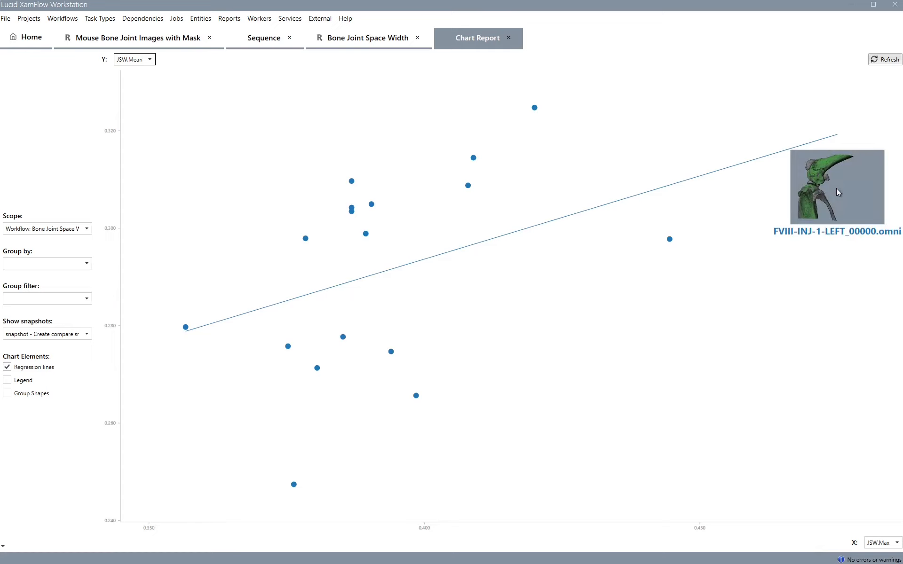
pyautogui.click(42, 336)
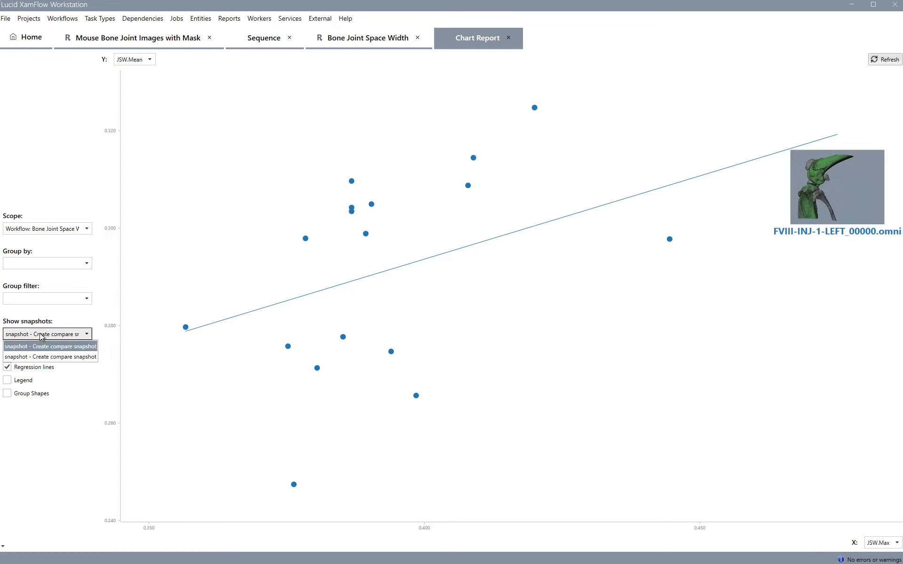
pyautogui.click(40, 357)
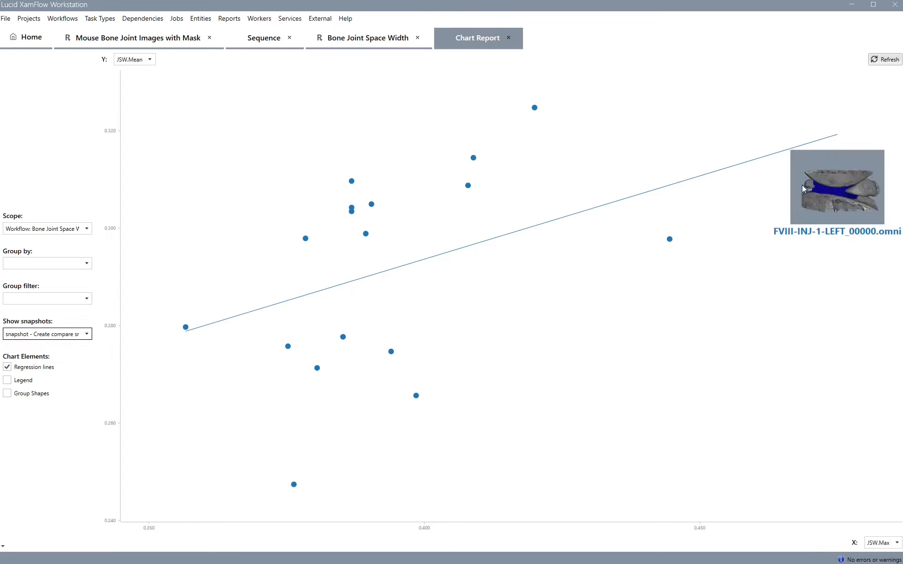
pyautogui.moveTo(802, 188); pyautogui.dragTo(767, 302)
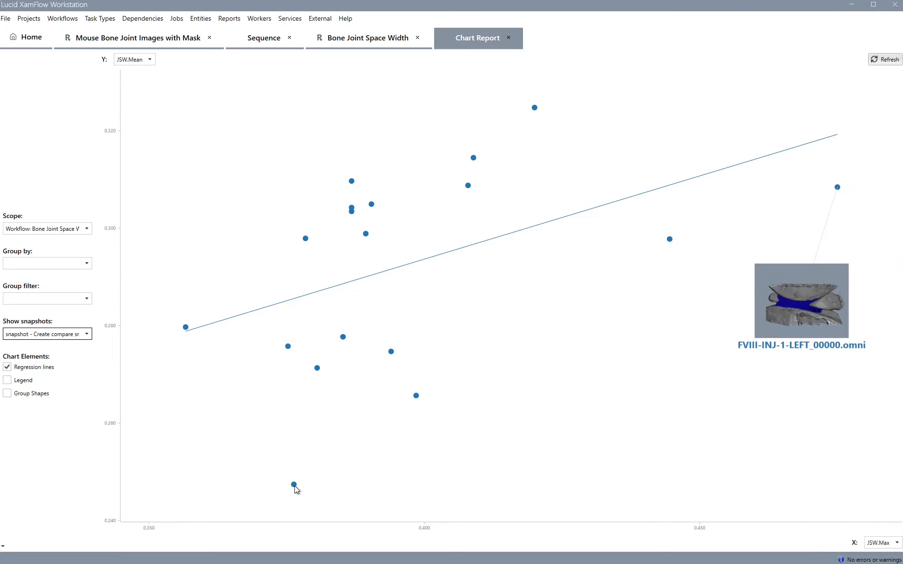
pyautogui.moveTo(295, 484)
pyautogui.moveTo(294, 484); pyautogui.dragTo(187, 437)
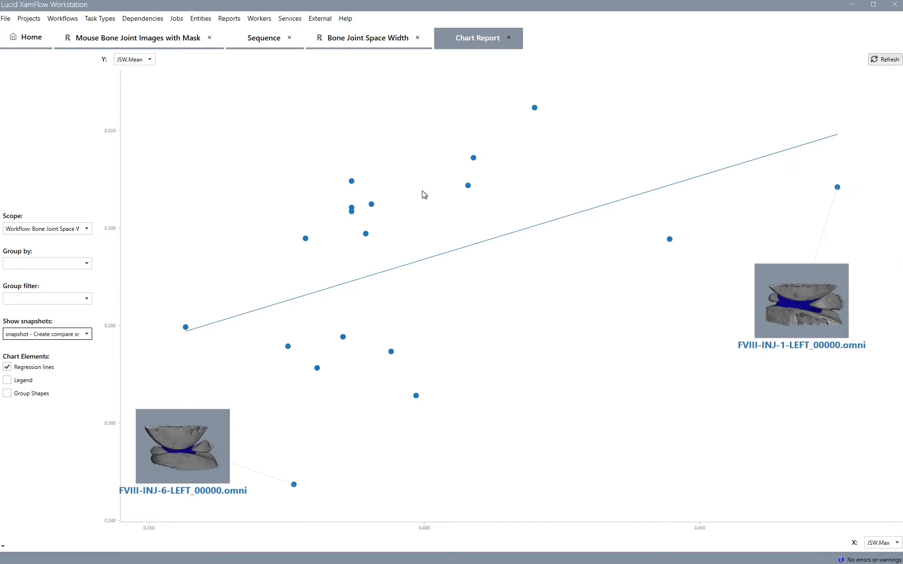
pyautogui.click(508, 37)
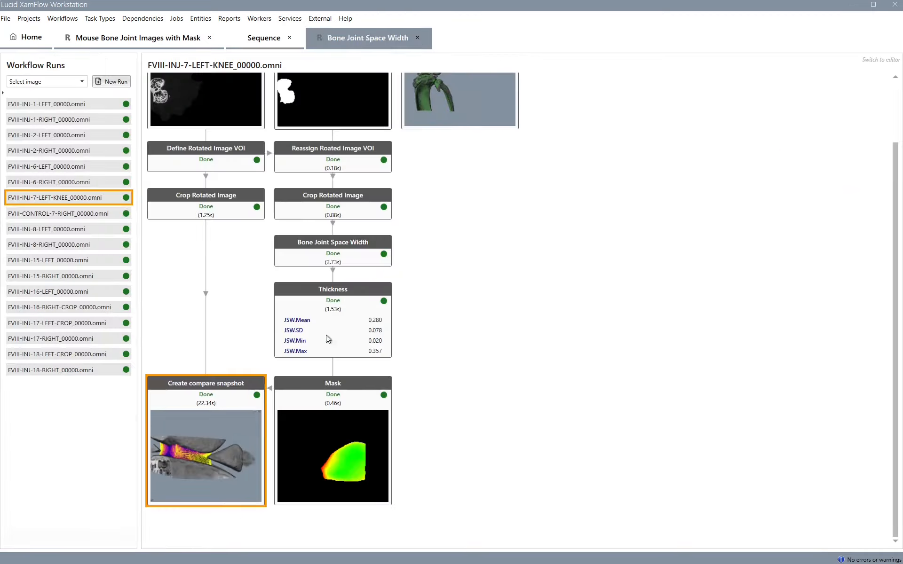
# View the sequence items of the final Create compare snapshot output for all runs, then close the overview
pyautogui.rightClick(222, 444)
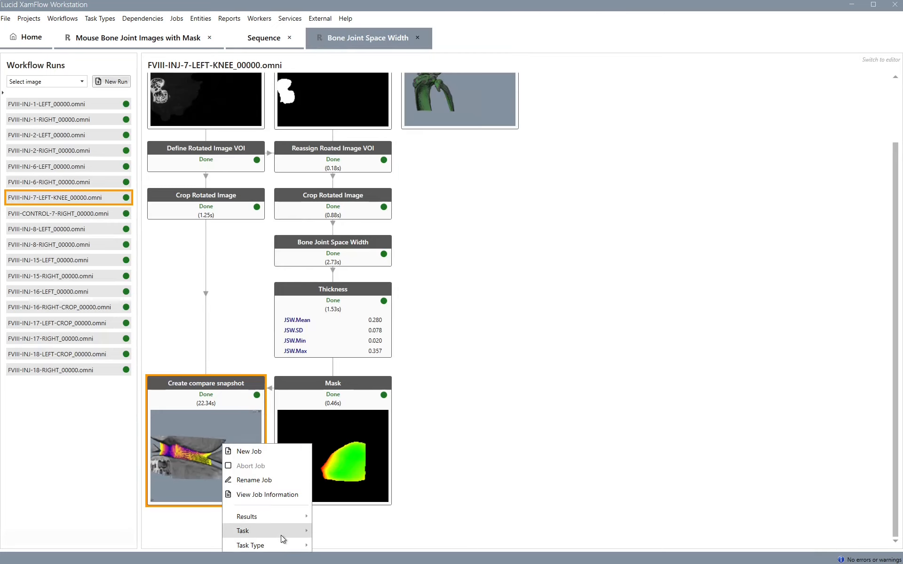
pyautogui.moveTo(281, 531)
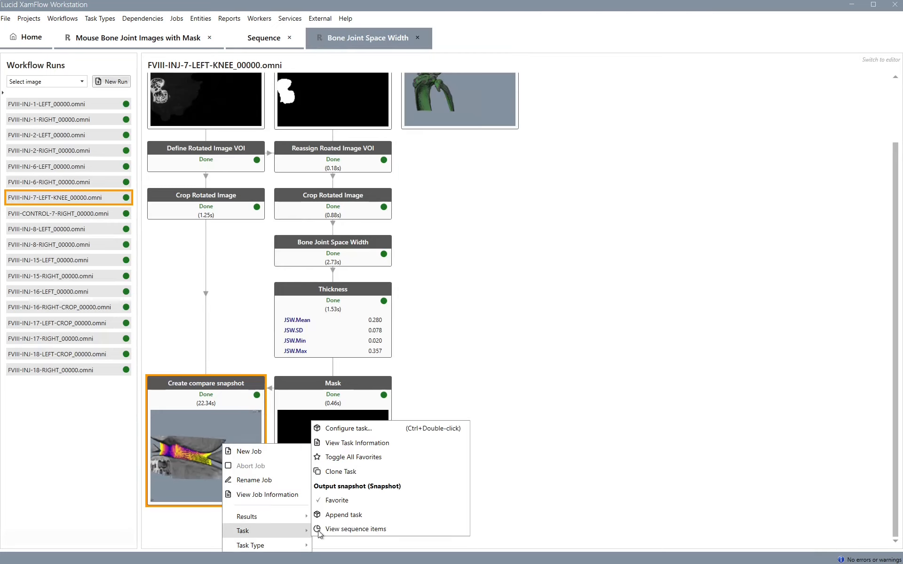
pyautogui.click(350, 528)
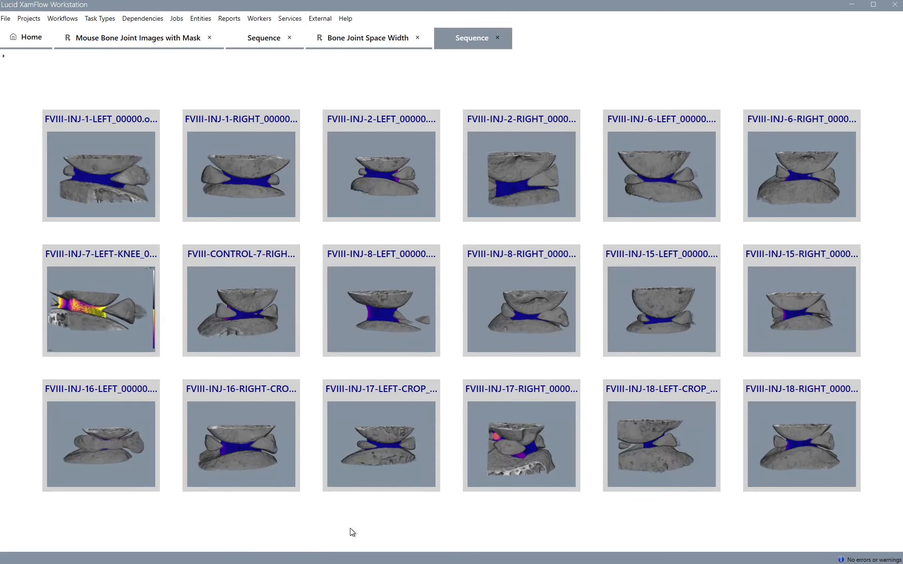
pyautogui.click(498, 38)
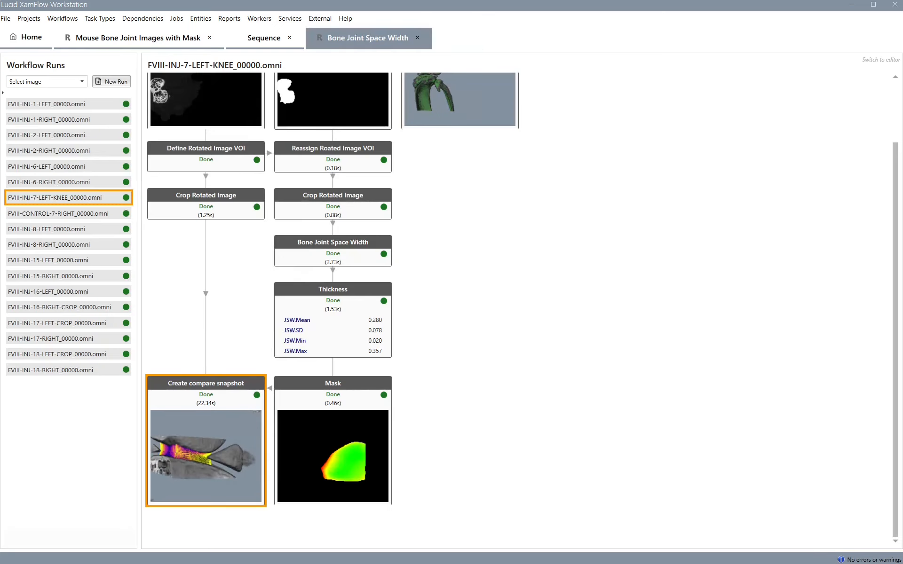